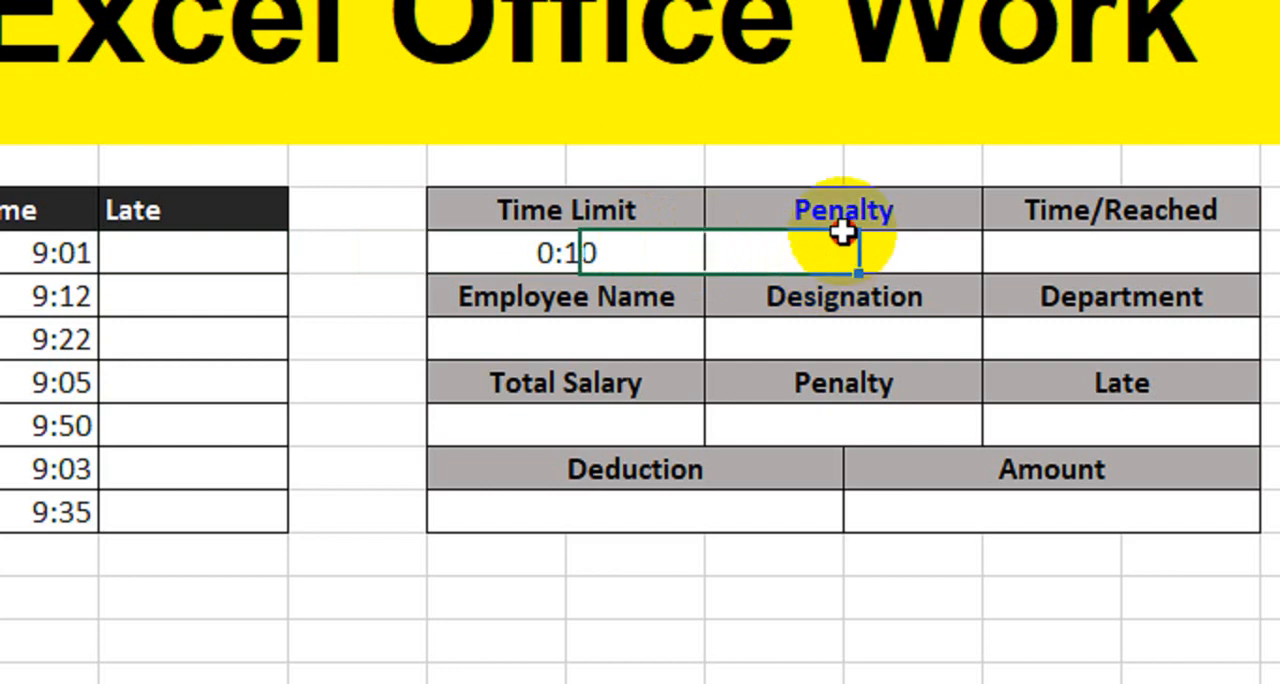
- Clear the existing value from the Time Limit cell E8
{"action": "left_click", "coordinate": [1047, 250]}
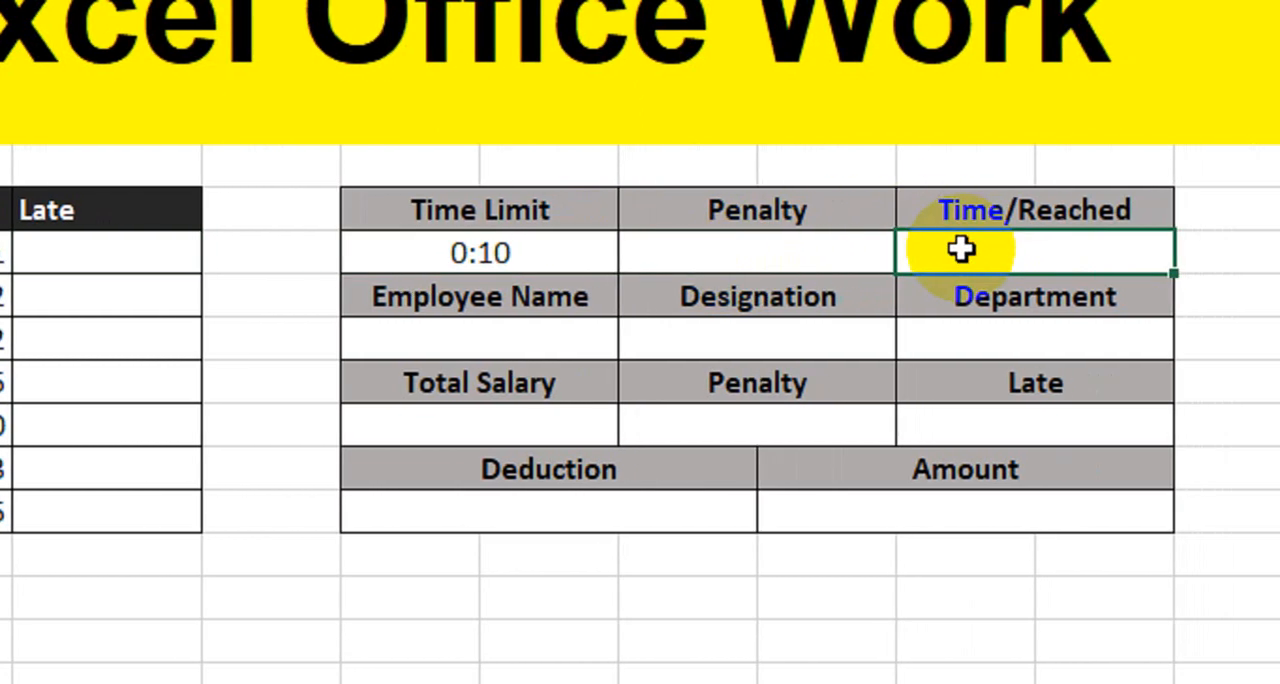
{"action": "left_click", "coordinate": [546, 269]}
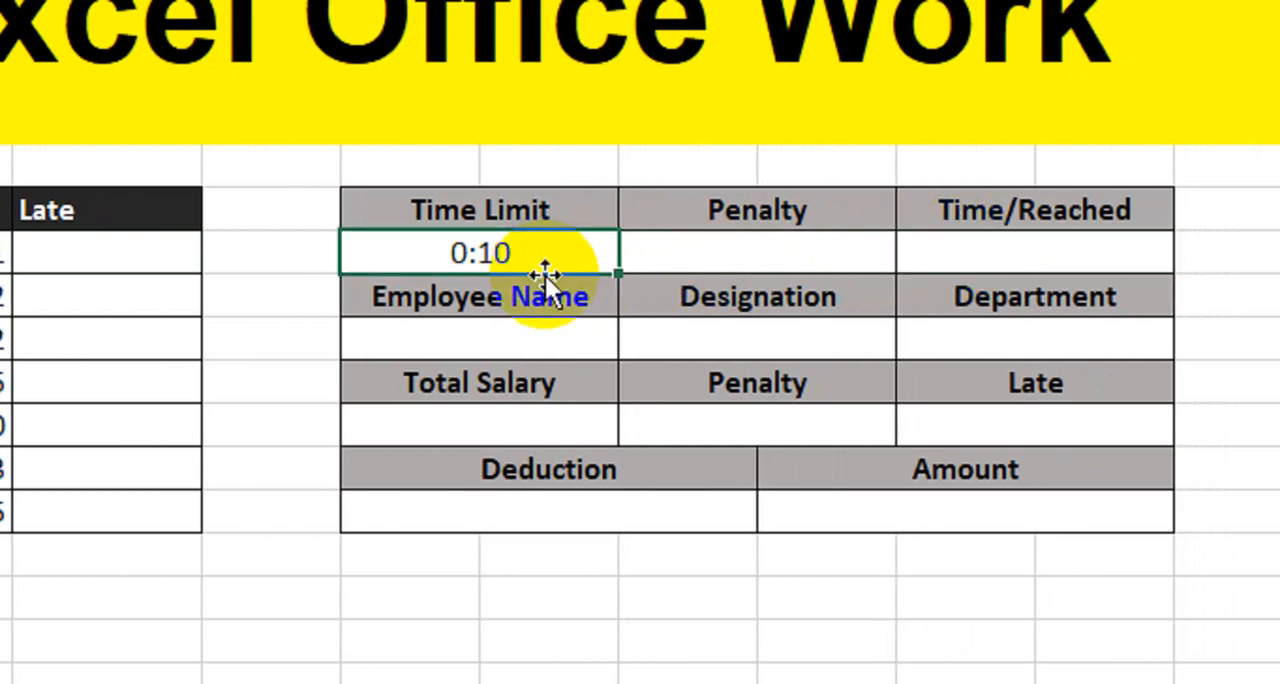
{"action": "key", "text": "BackSpace"}
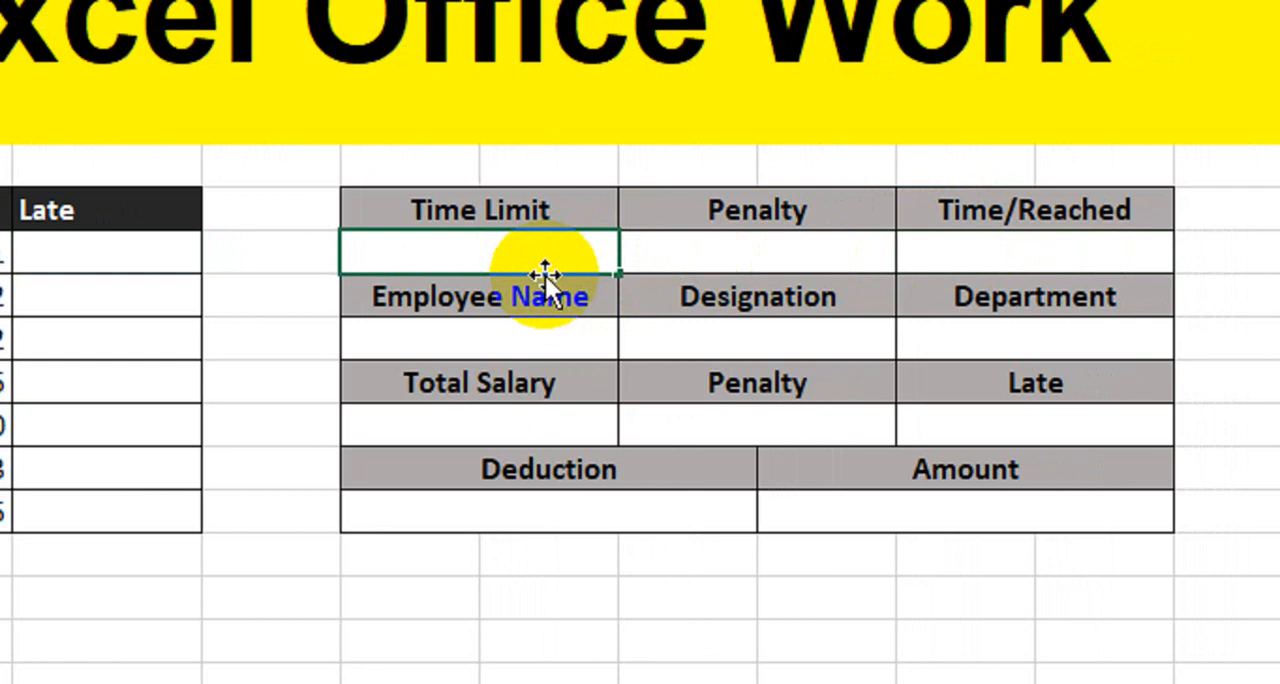
{"action": "key", "text": "Return"}
{"action": "left_click", "coordinate": [560, 263]}
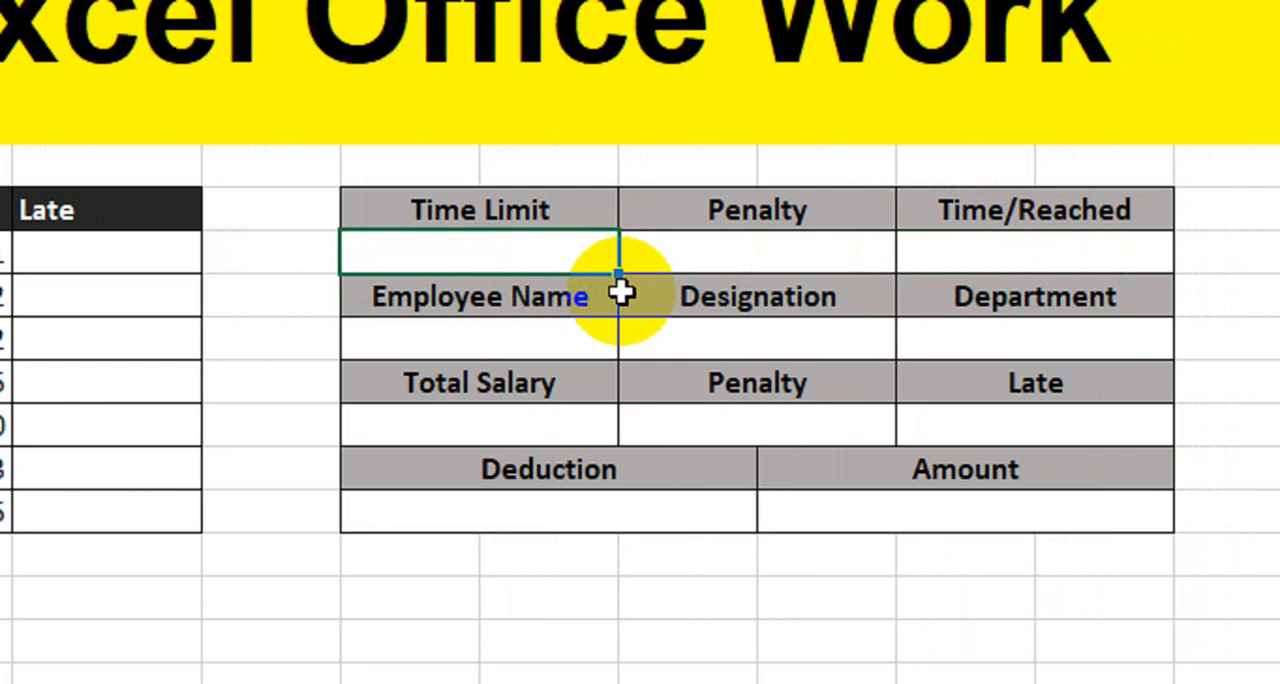
- Try the plain number 10 as the Time Limit value and clear it again
{"action": "type", "text": "10"}
{"action": "key", "text": "Return"}
{"action": "key", "text": "Up"}
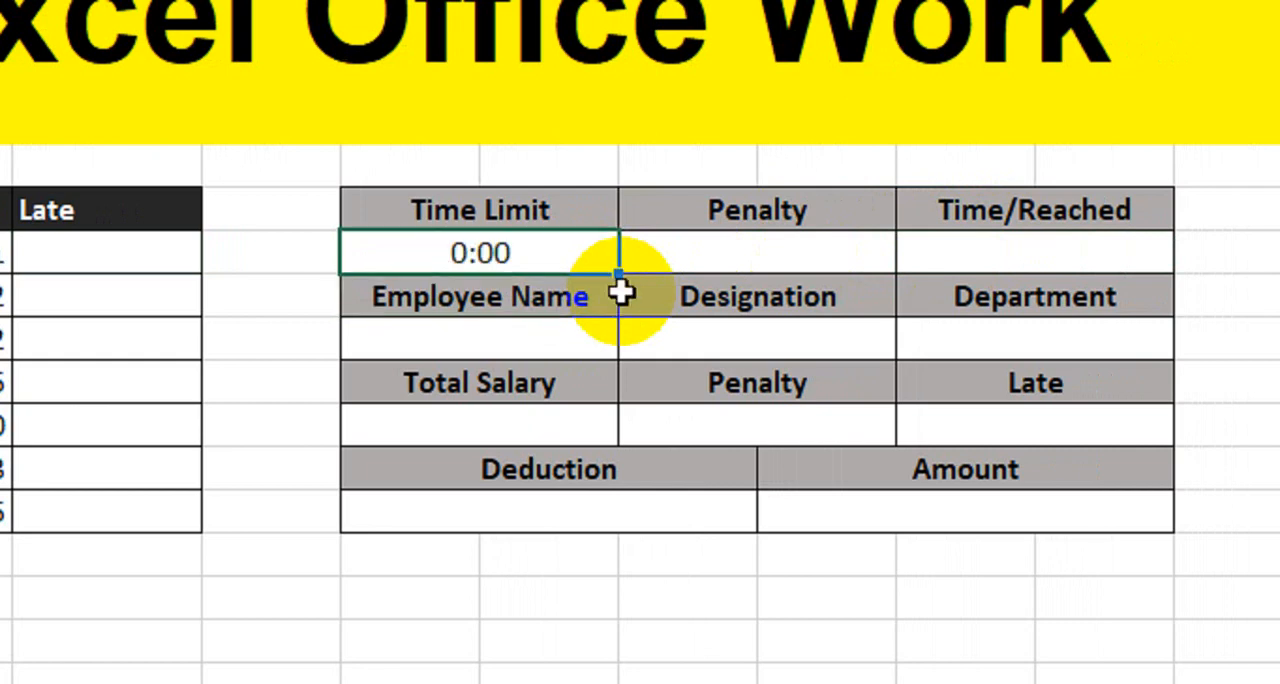
{"action": "key", "text": "BackSpace"}
{"action": "key", "text": "Return"}
{"action": "key", "text": "Up"}
- Set the Time Limit in cell E8 to 0:10
{"action": "type", "text": "0:"}
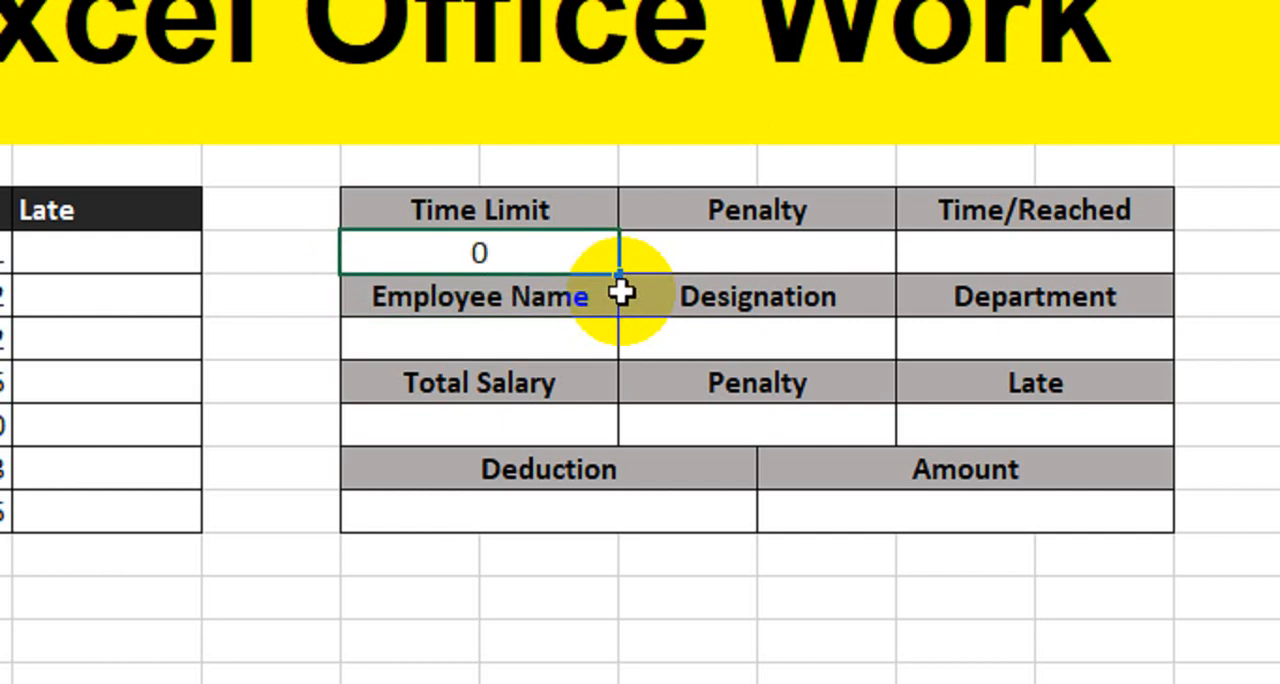
{"action": "type", "text": "10"}
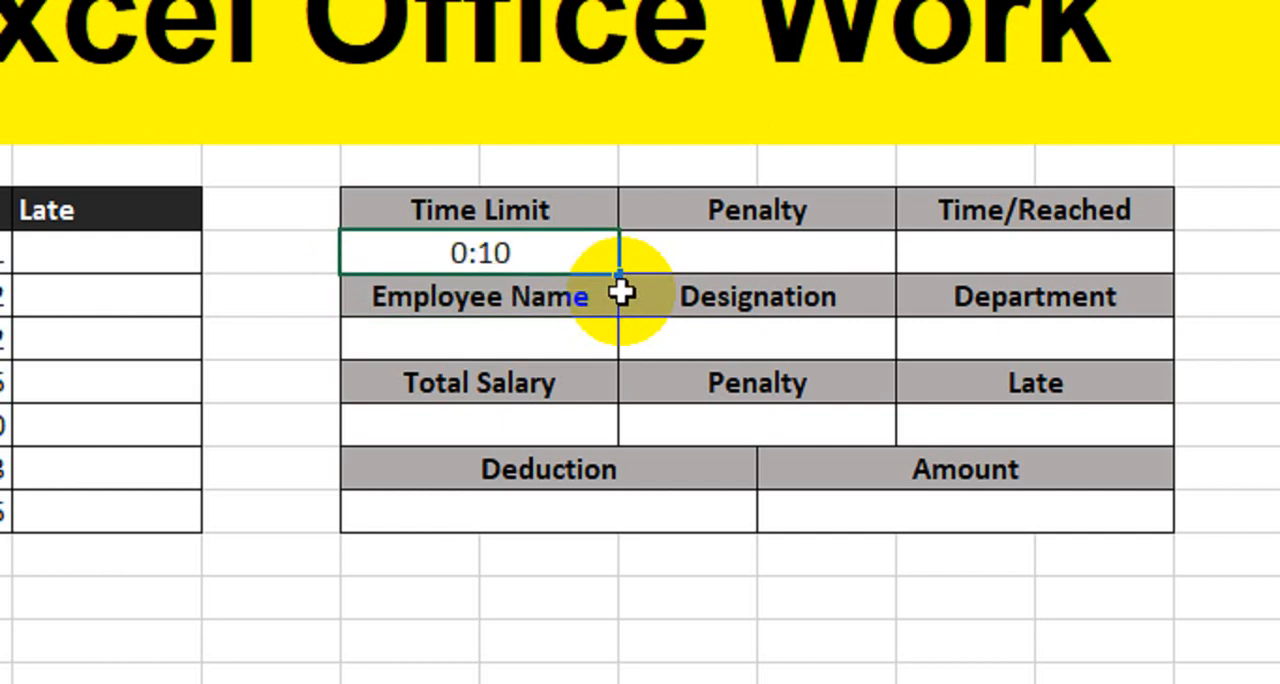
{"action": "key", "text": "Return"}
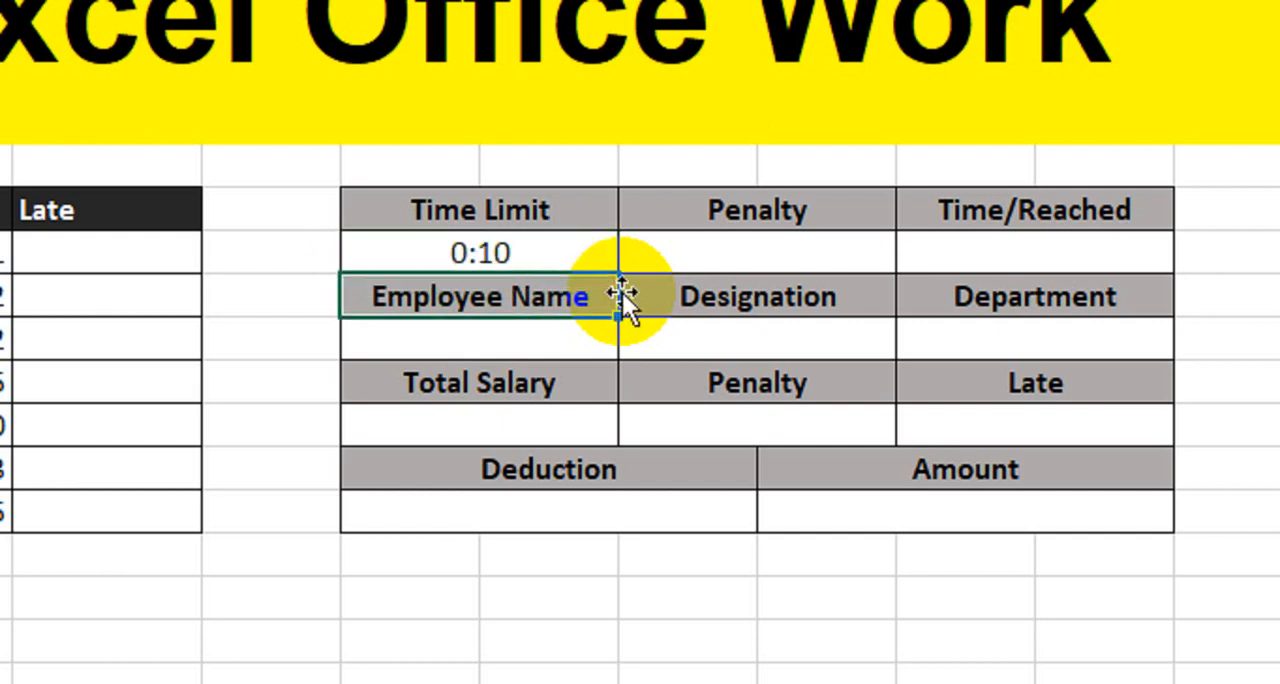
- Set the Penalty under the upper header row to 400 and Time/Reached to 9:00
{"action": "left_click_drag", "start_coordinate": [621, 290], "coordinate": [748, 272]}
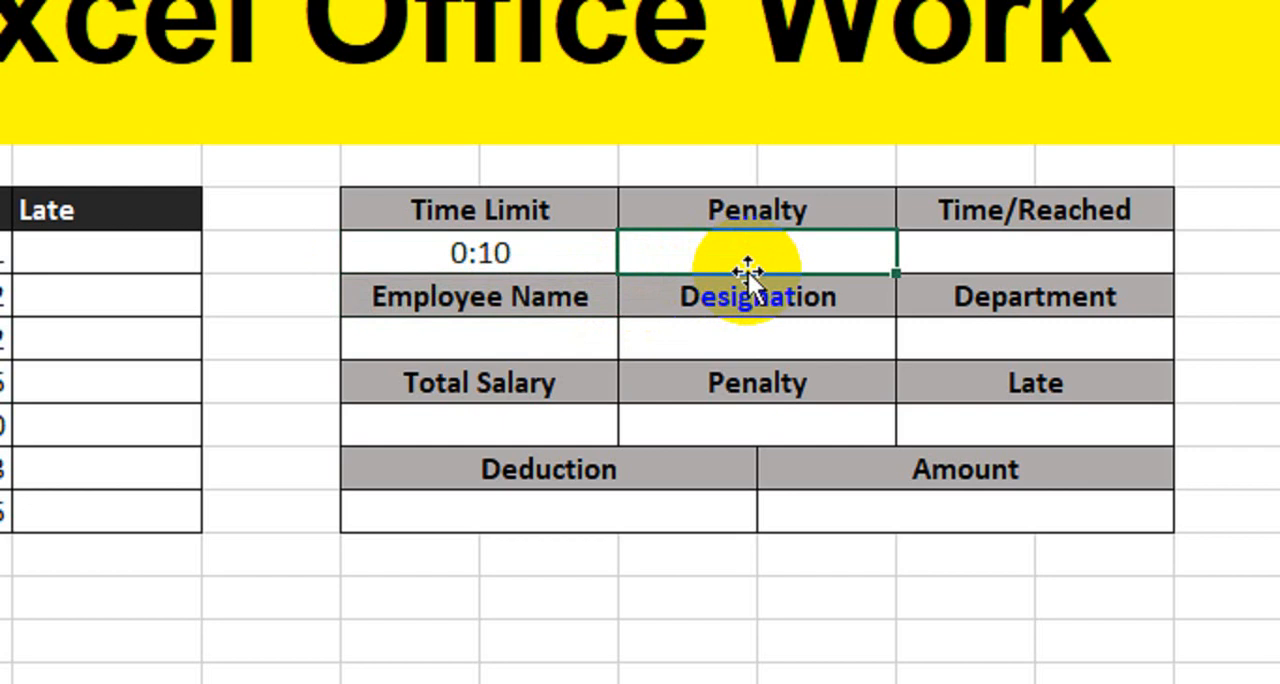
{"action": "type", "text": "400"}
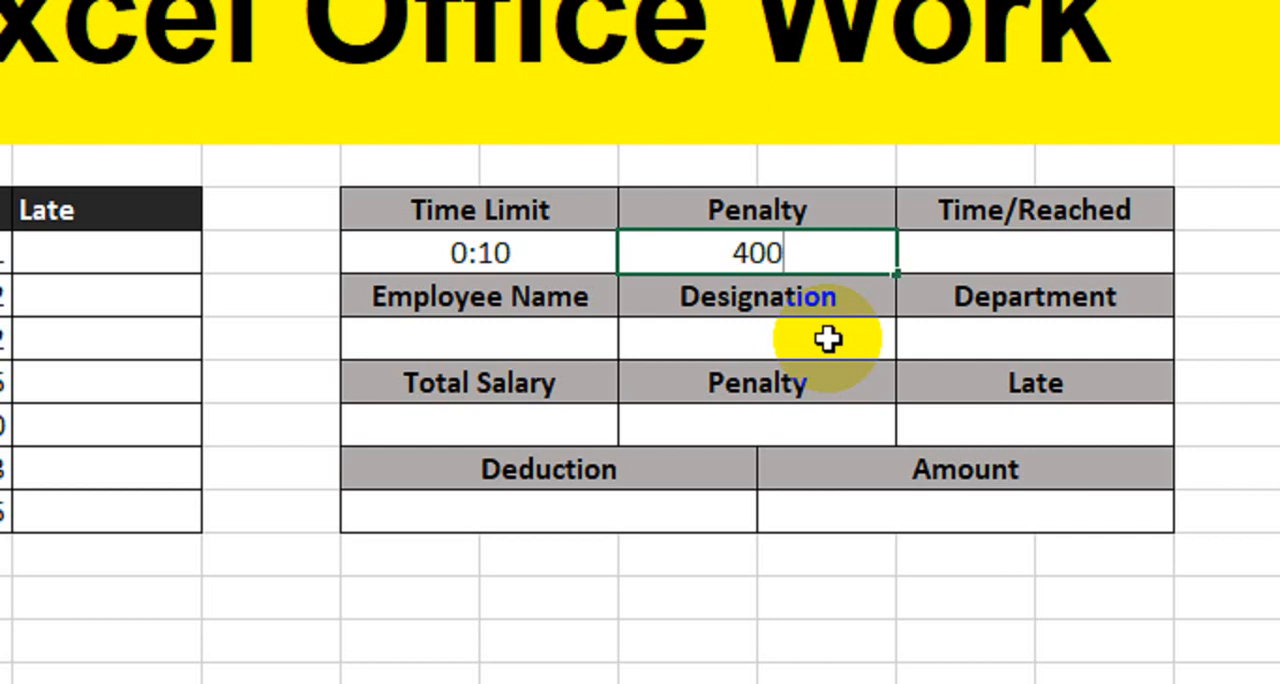
{"action": "key", "text": "Tab"}
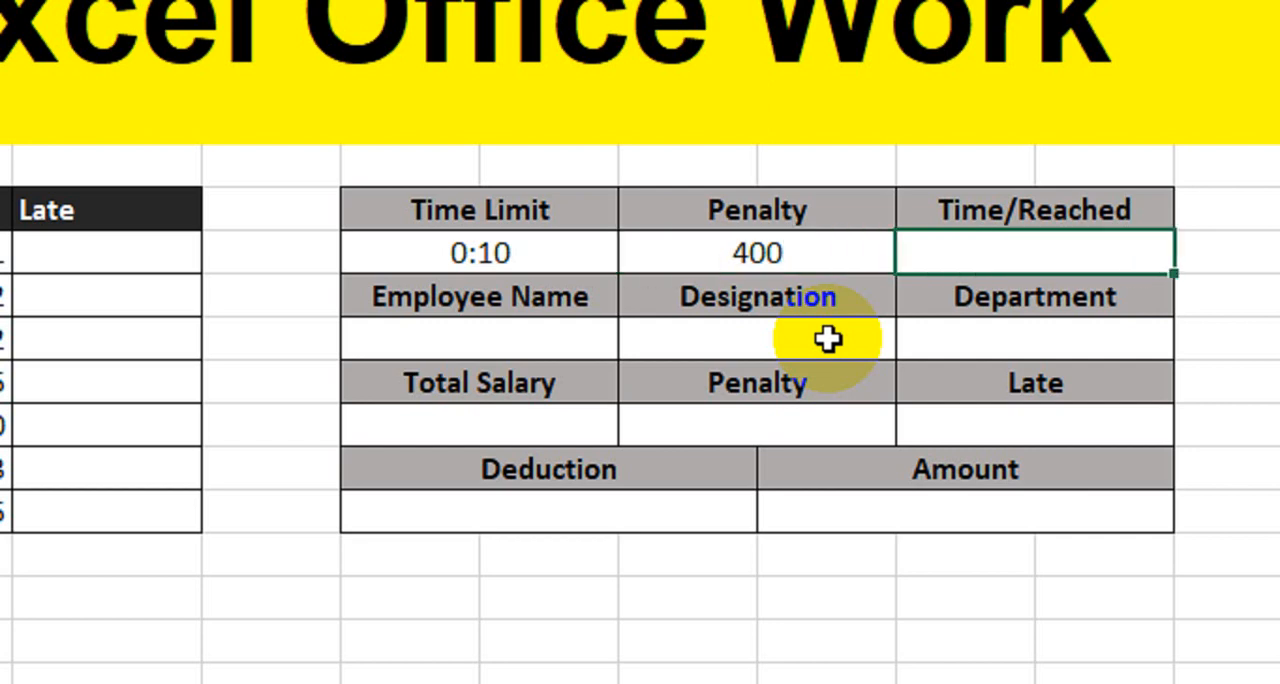
{"action": "type", "text": "9:00"}
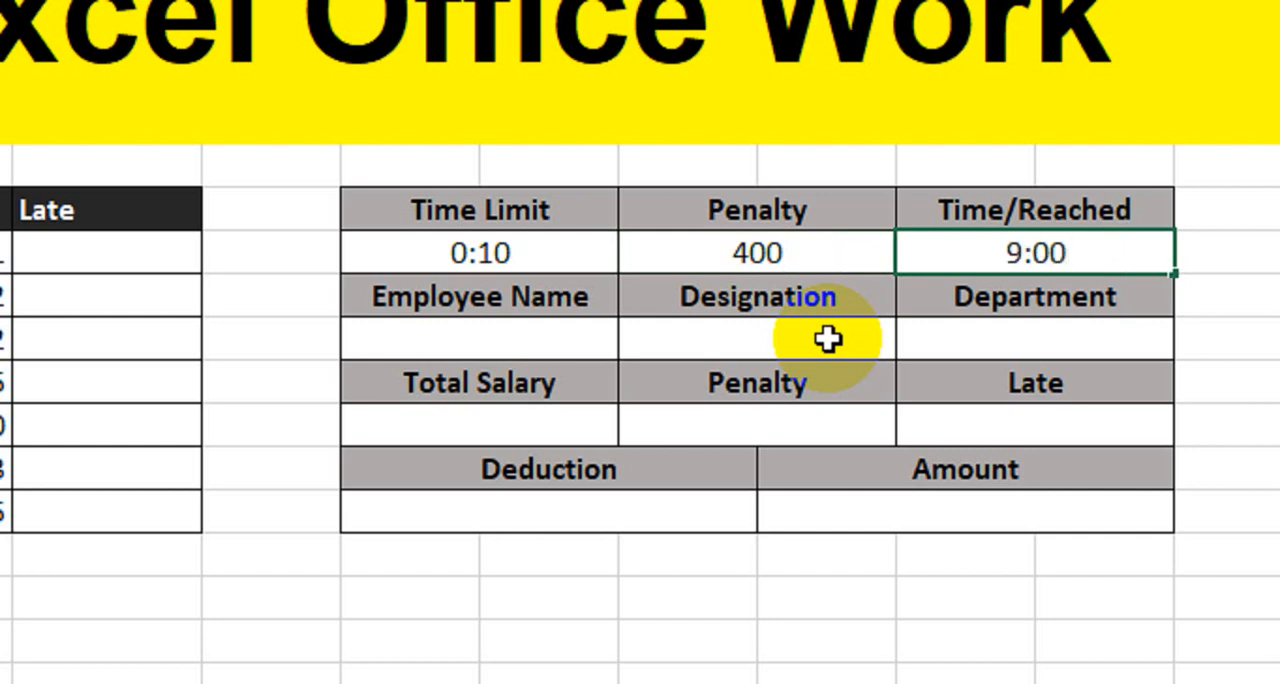
{"action": "key", "text": "Return"}
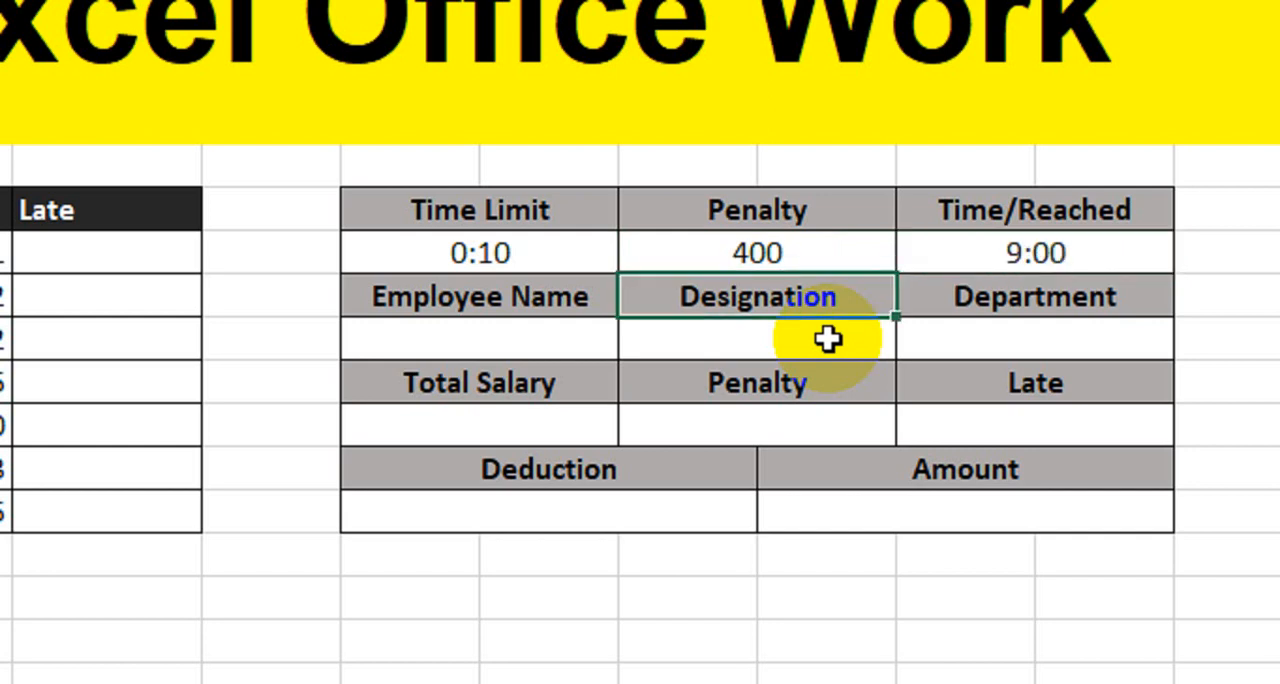
- Start a QUOTIENT formula in cell C8, the first row of the Late column
{"action": "left_click", "coordinate": [290, 254]}
{"action": "left_click_drag", "start_coordinate": [290, 254], "coordinate": [278, 503]}
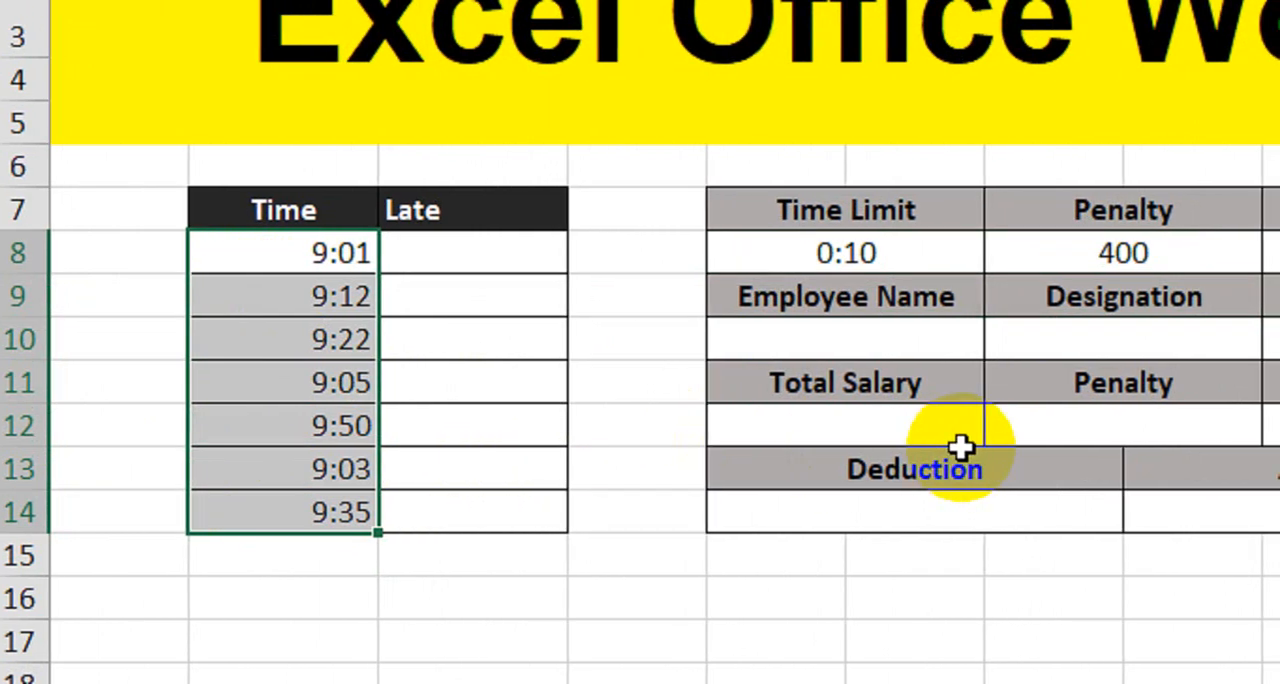
{"action": "left_click", "coordinate": [494, 260]}
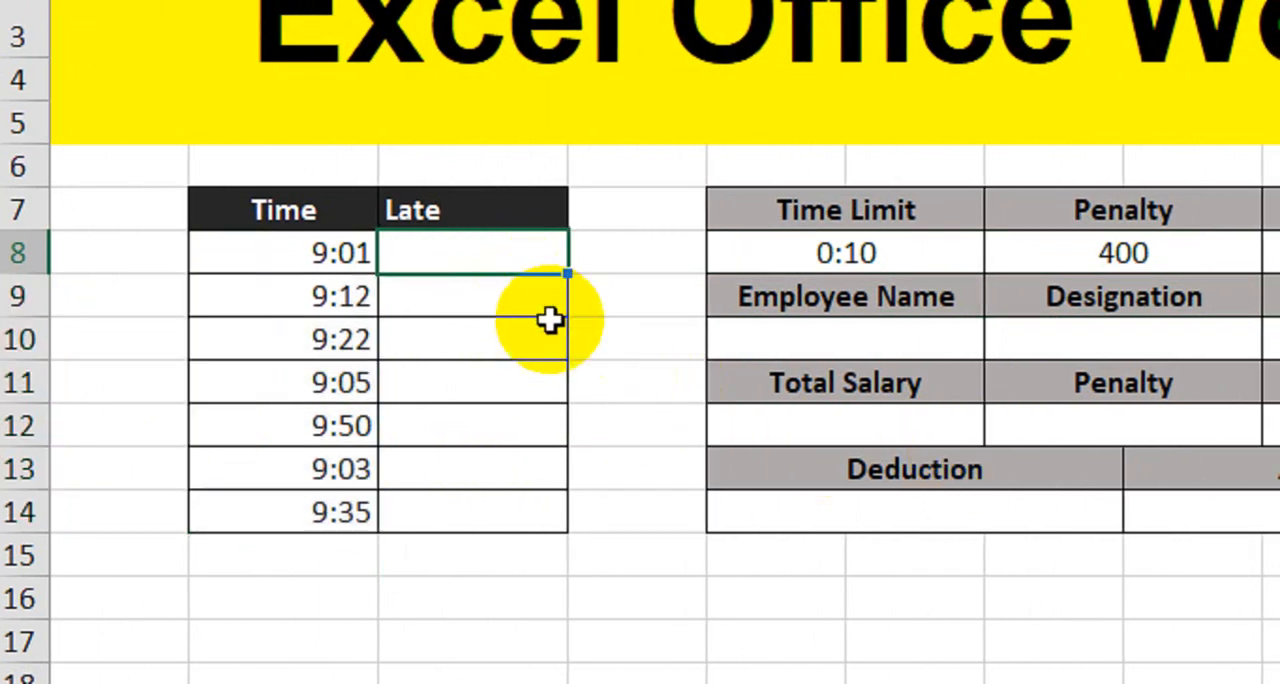
{"action": "type", "text": "=qou"}
{"action": "key", "text": "BackSpace"}
{"action": "key", "text": "BackSpace"}
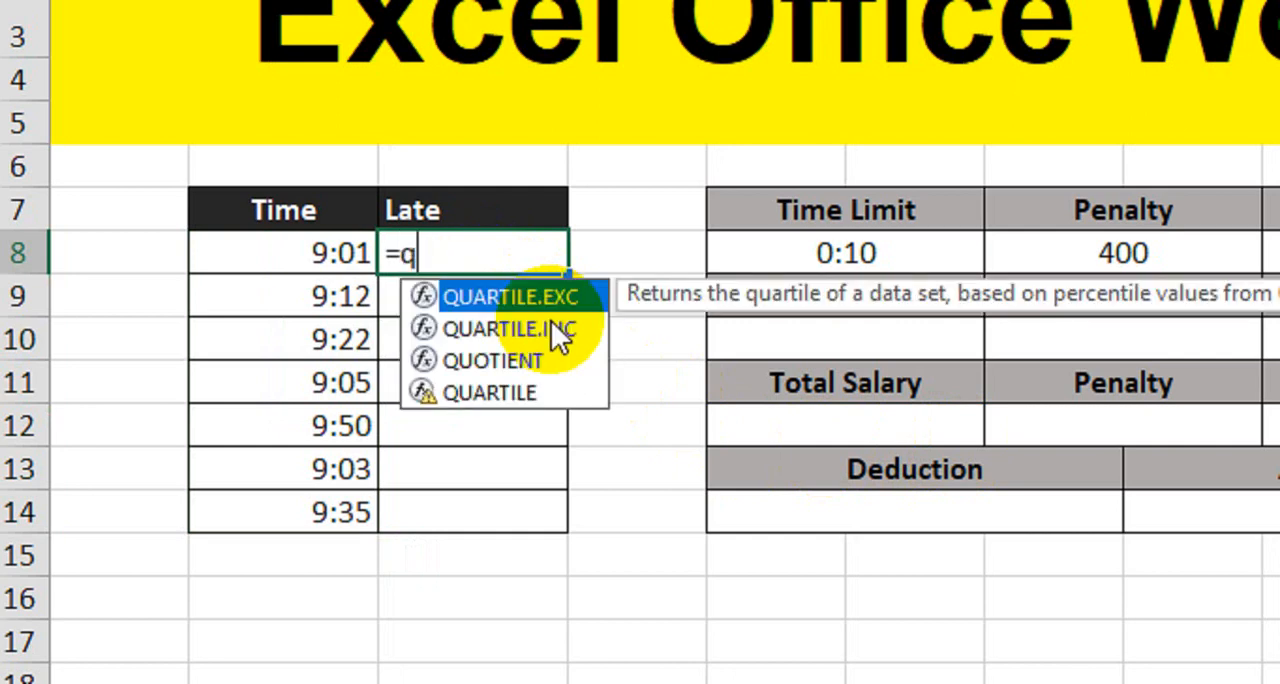
{"action": "type", "text": "uo"}
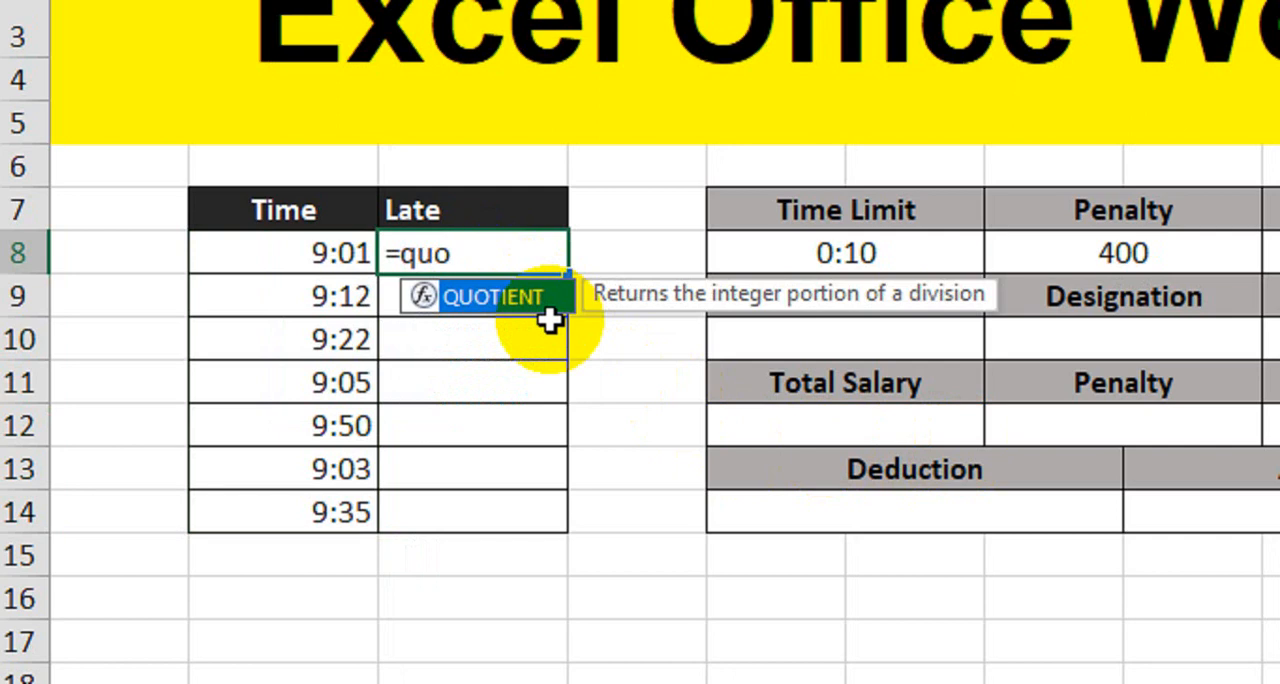
{"action": "key", "text": "Tab"}
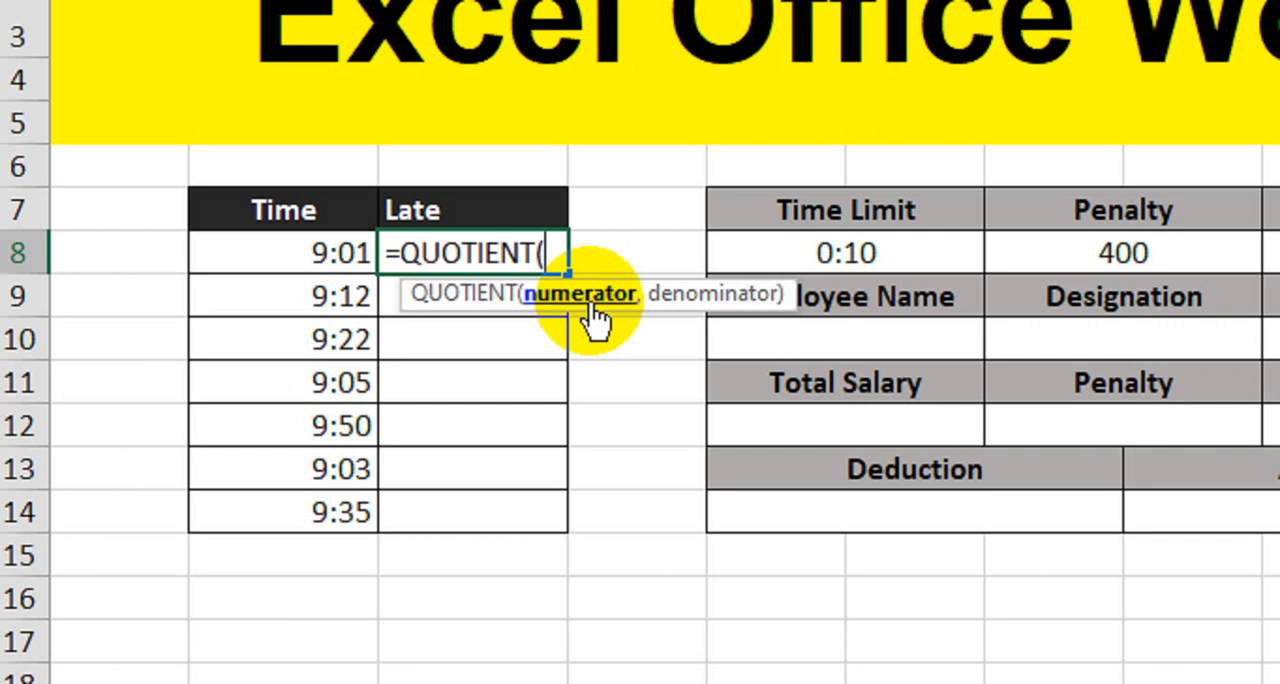
- Complete the QUOTIENT formula in C8 with numerator B8-$I$8 and denominator $E$8, using absolute references for both fixed cells
{"action": "left_click", "coordinate": [337, 250]}
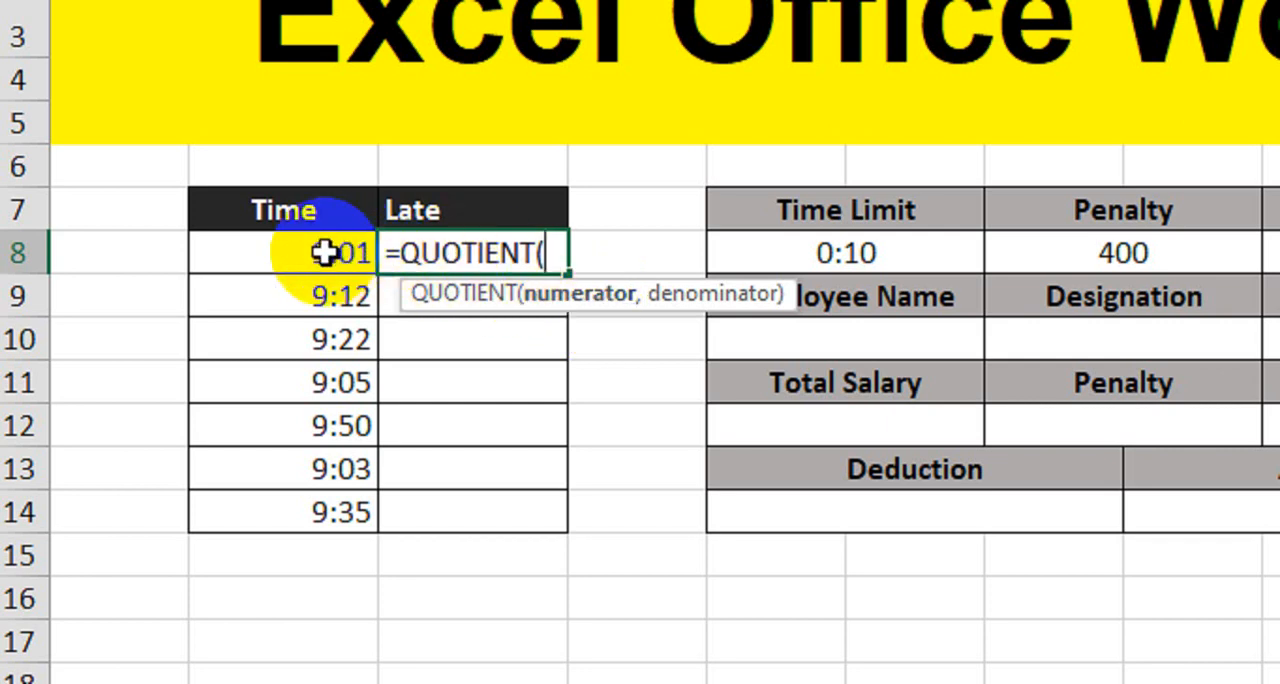
{"action": "type", "text": "-"}
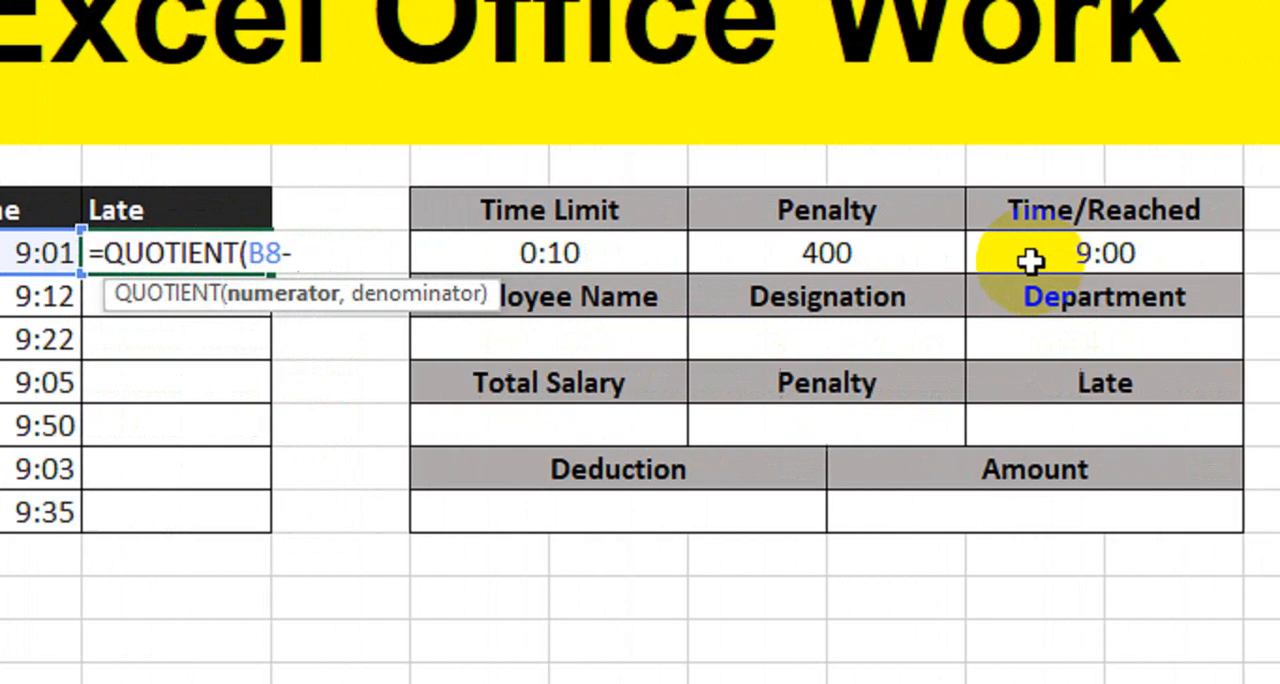
{"action": "left_click", "coordinate": [978, 260]}
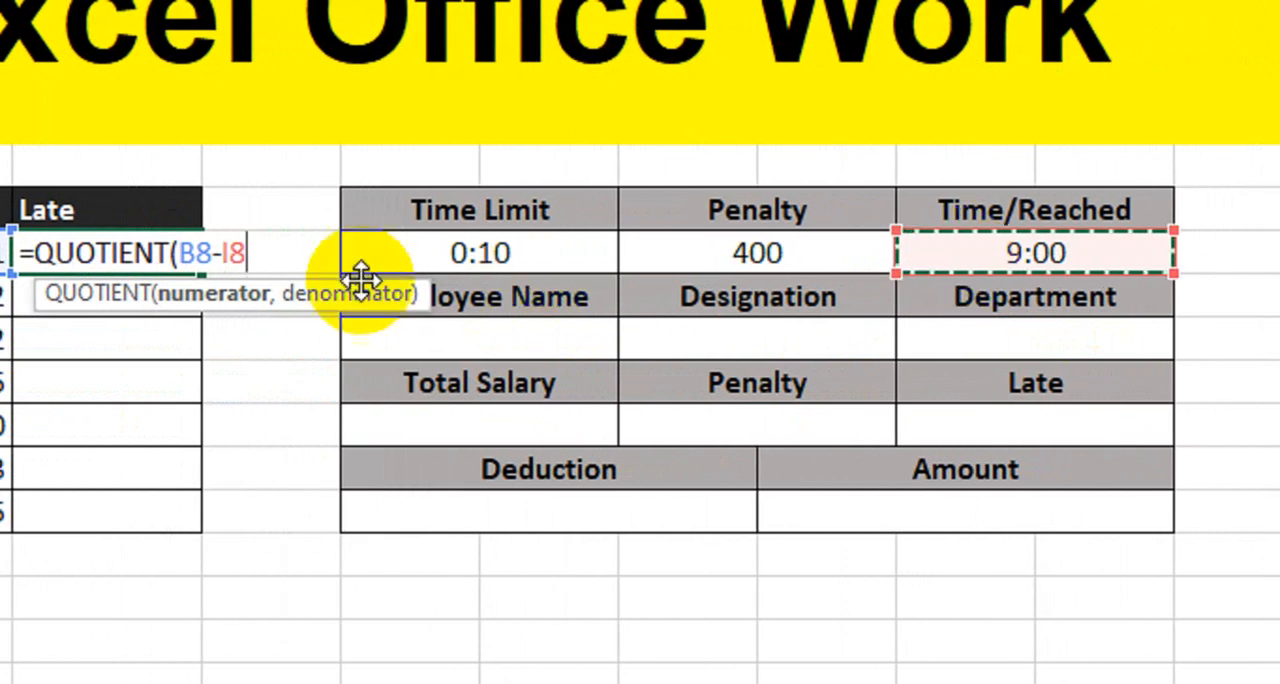
{"action": "key", "text": "F4"}
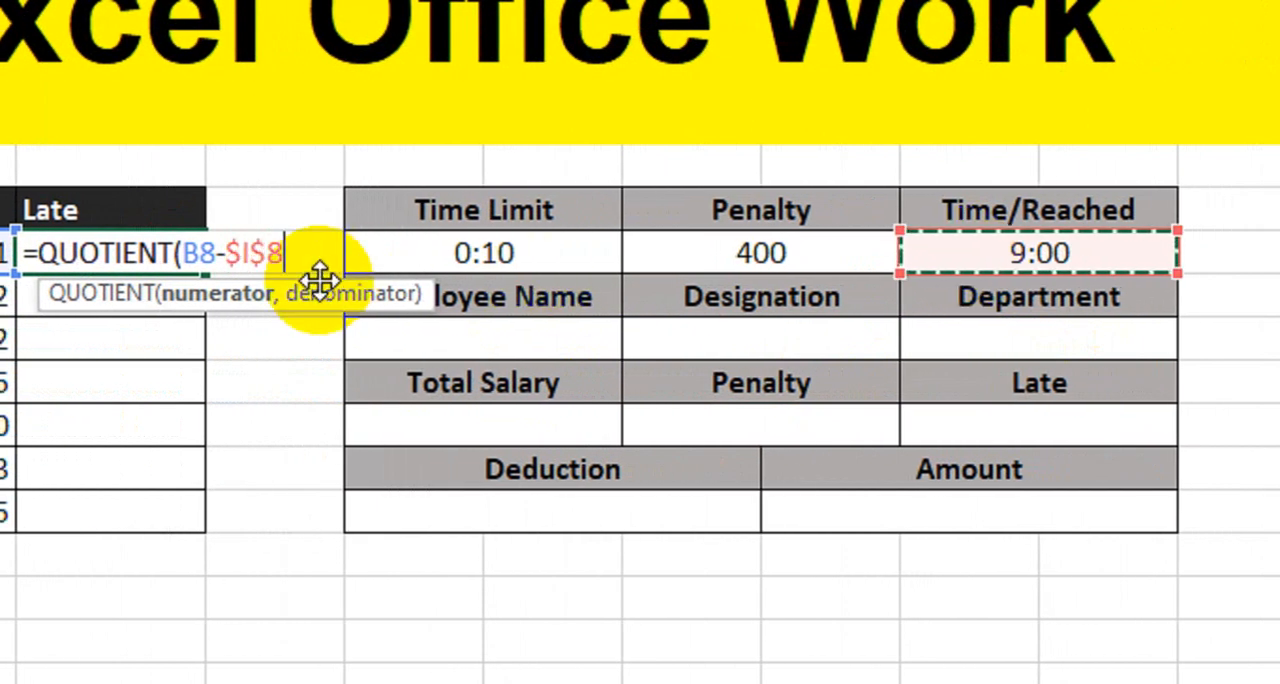
{"action": "type", "text": ","}
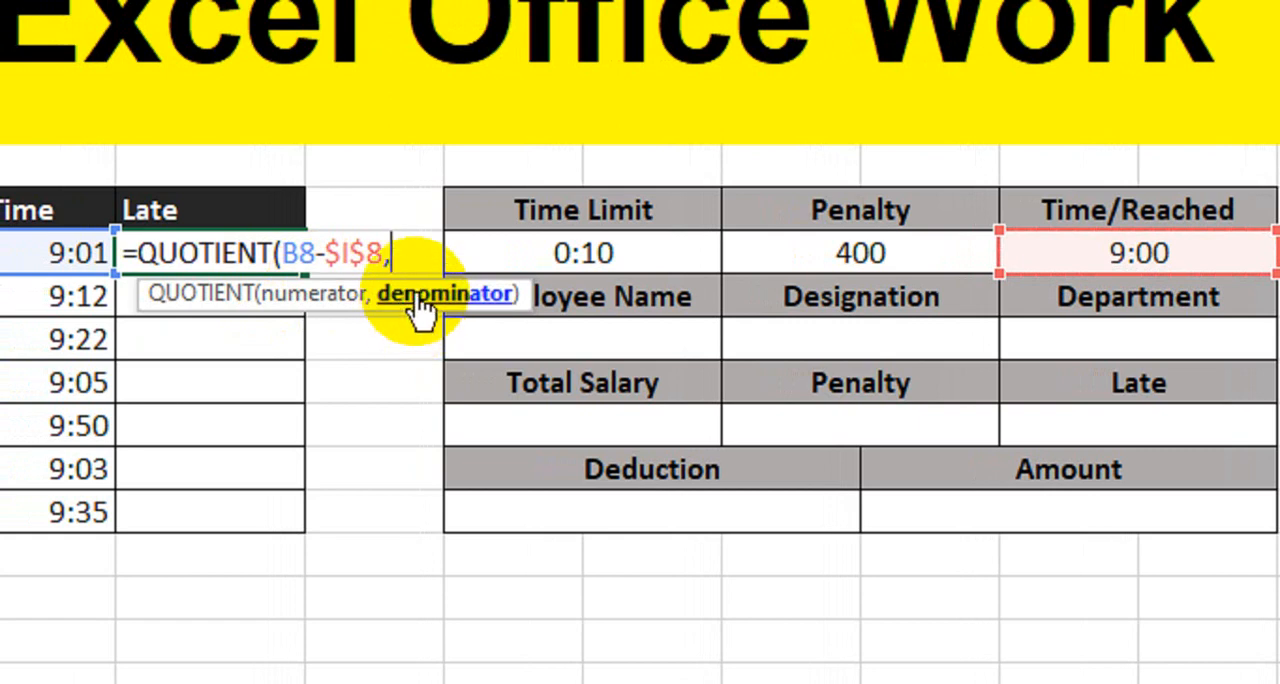
{"action": "left_click", "coordinate": [620, 256]}
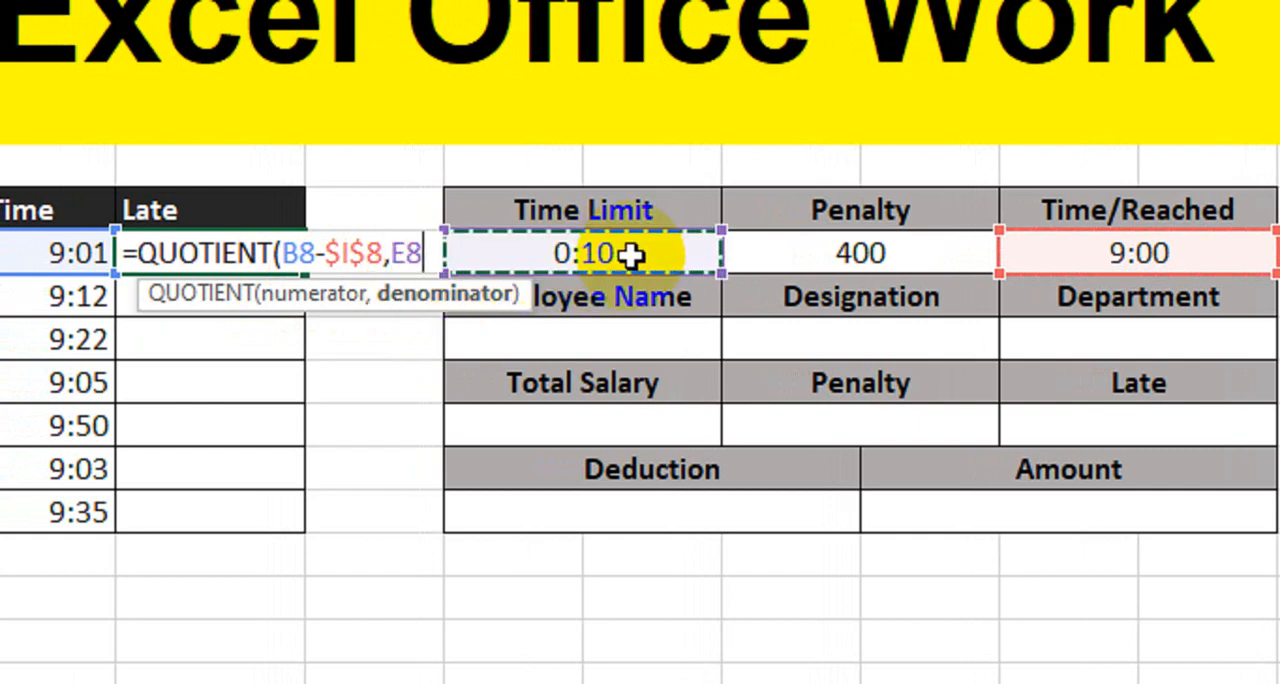
{"action": "key", "text": "F4"}
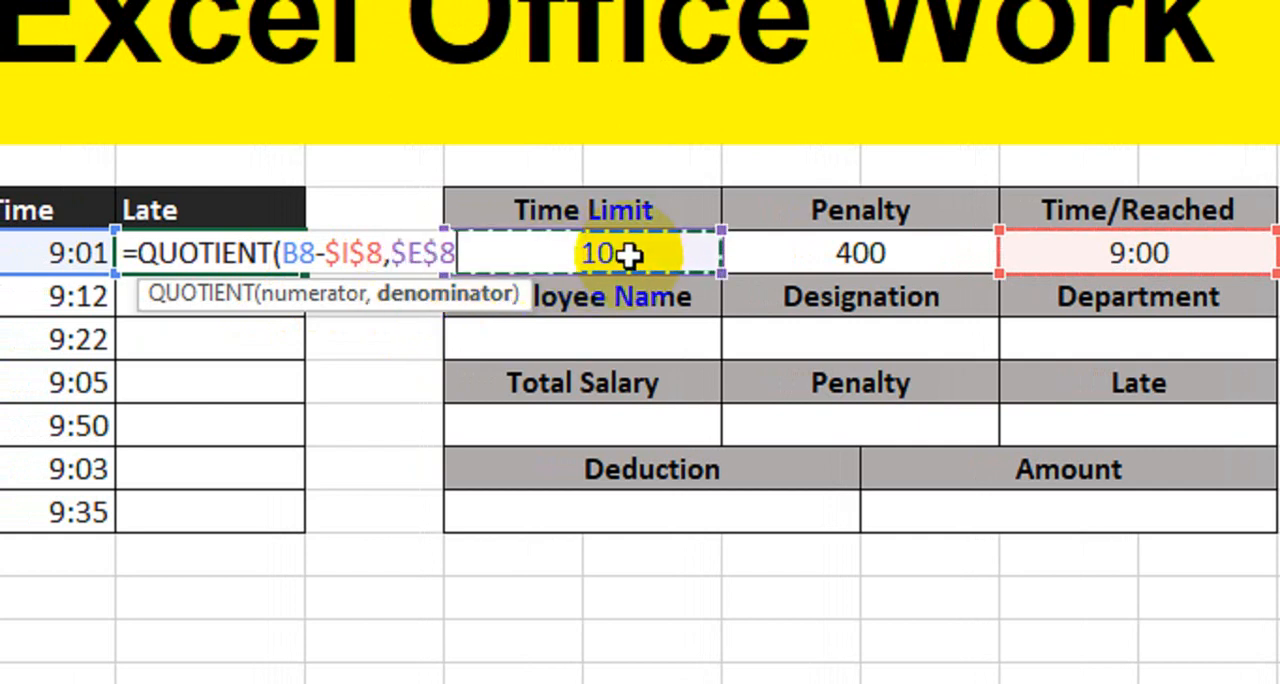
{"action": "type", "text": ")"}
{"action": "key", "text": "Return"}
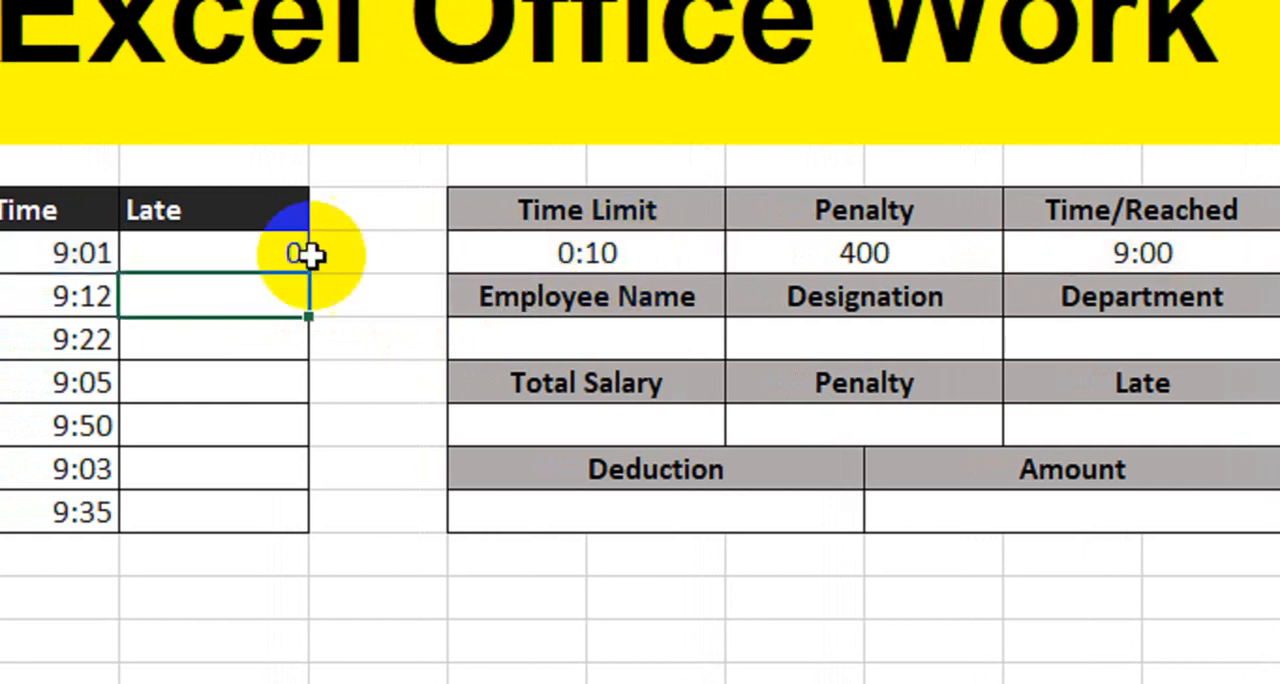
- Fill the QUOTIENT formula from C8 down to C14 and check the calculated late values
{"action": "left_click", "coordinate": [152, 254]}
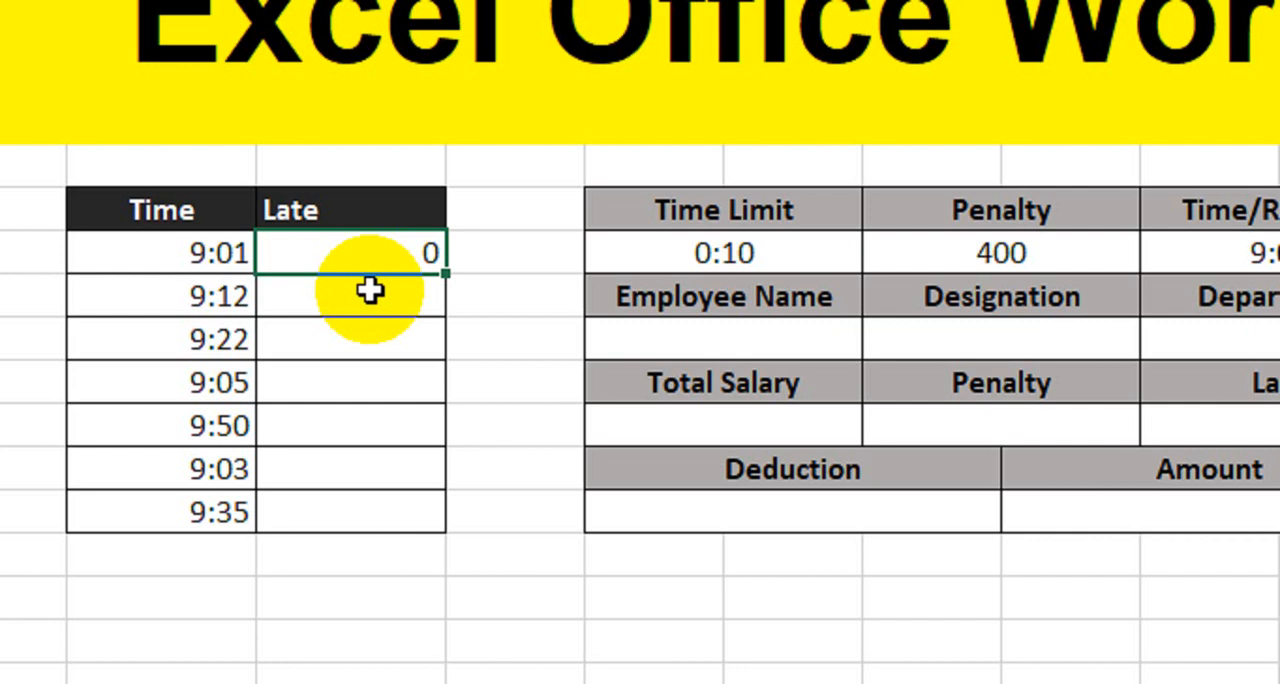
{"action": "left_click", "coordinate": [195, 253]}
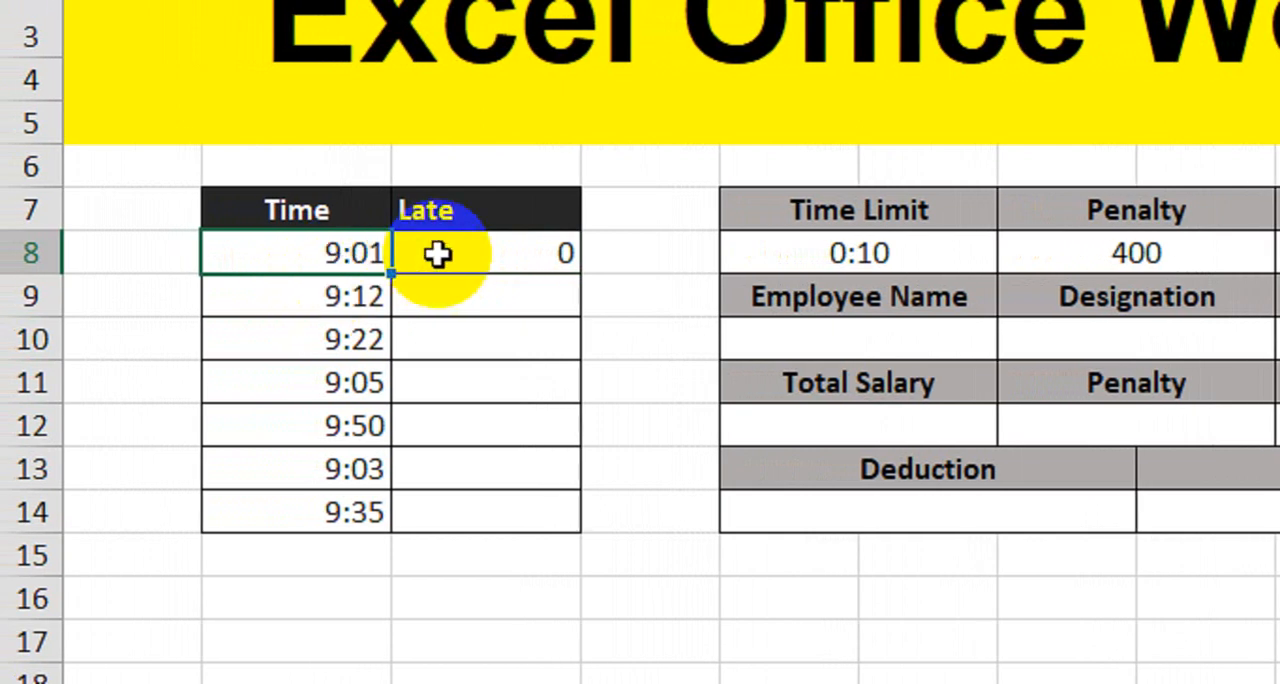
{"action": "left_click", "coordinate": [496, 268]}
{"action": "left_click_drag", "start_coordinate": [578, 274], "coordinate": [566, 516]}
{"action": "left_click", "coordinate": [468, 302]}
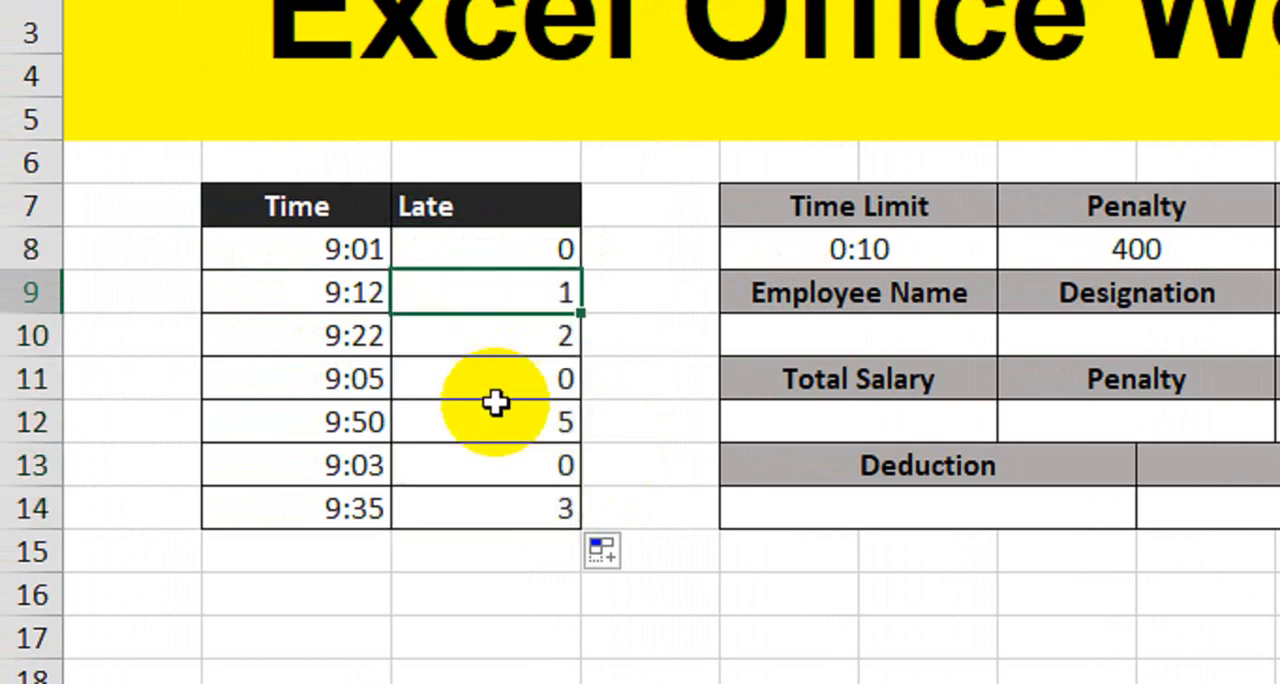
{"action": "left_click", "coordinate": [477, 348]}
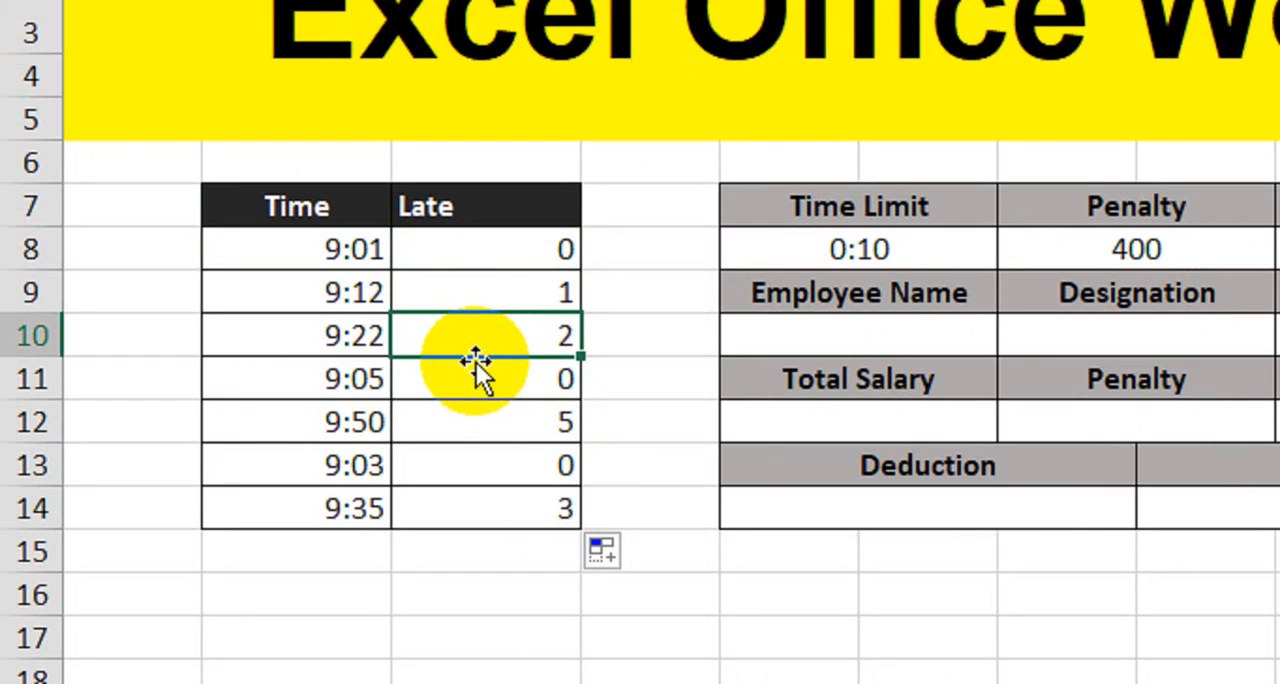
{"action": "left_click", "coordinate": [511, 438]}
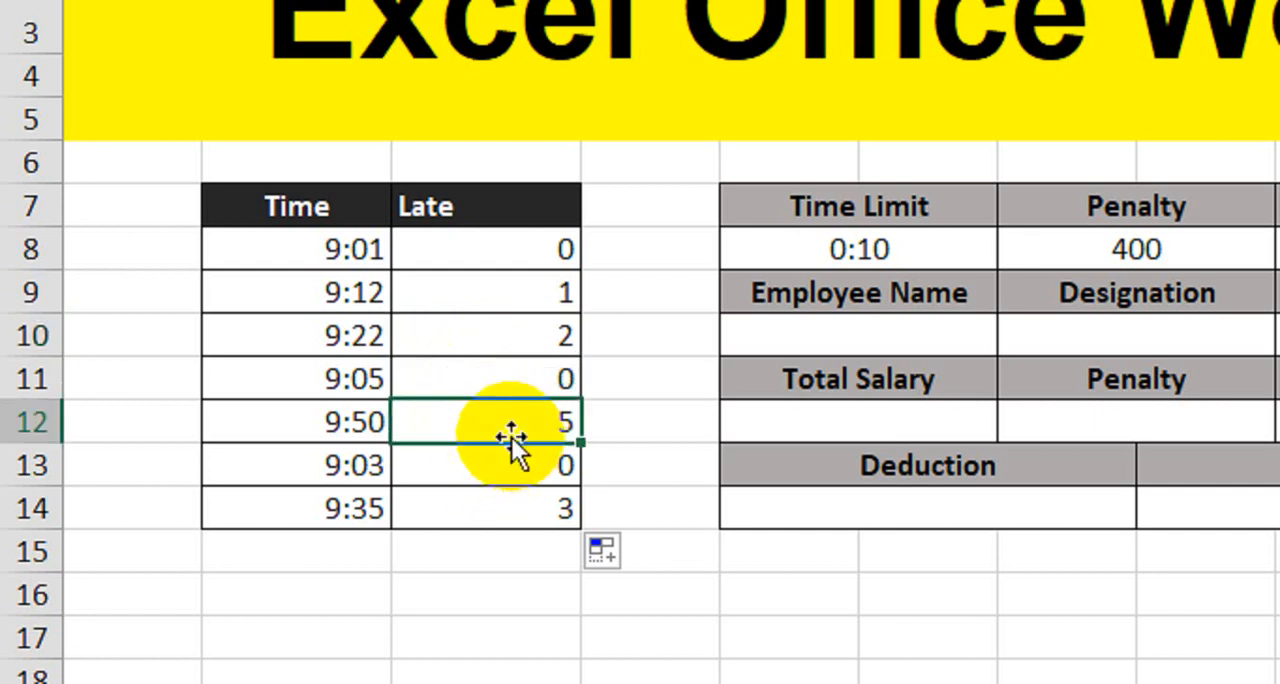
{"action": "left_click", "coordinate": [512, 510]}
- Add the label "Total Late:" in cell B15 beneath the Time column
{"action": "scroll", "coordinate": [431, 523], "scroll_direction": "down", "scroll_amount": 1}
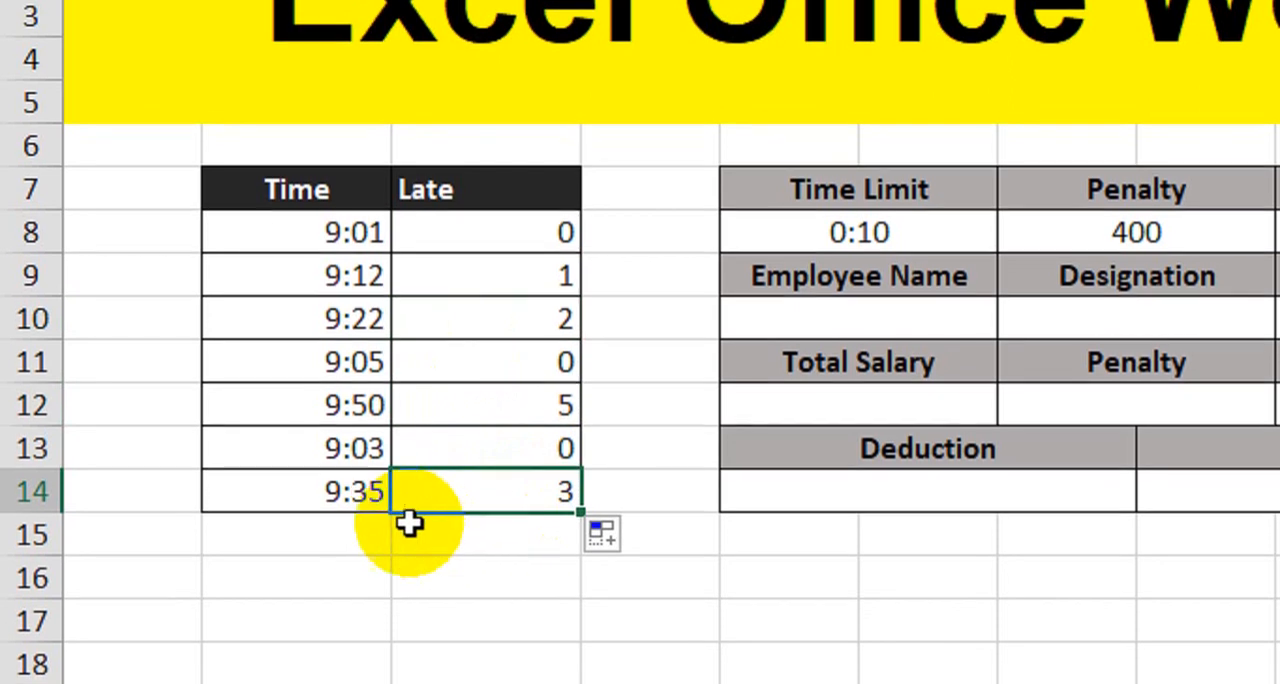
{"action": "left_click", "coordinate": [357, 513]}
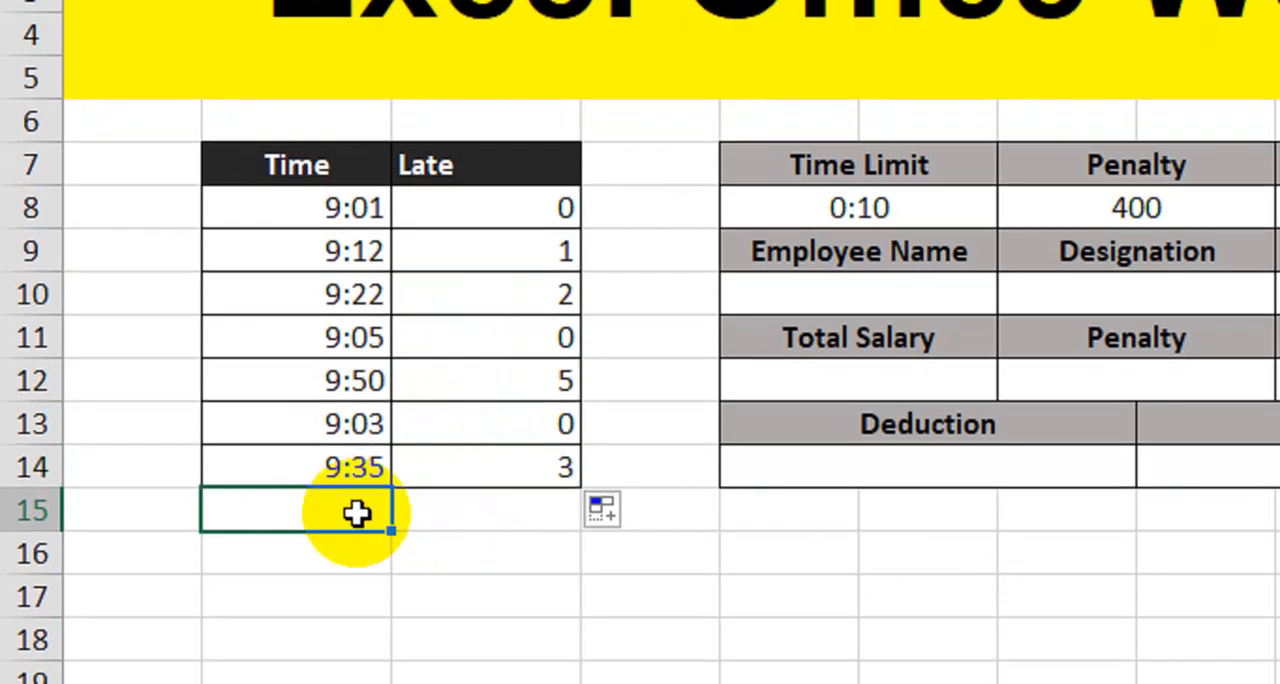
{"action": "type", "text": "Total Late:"}
{"action": "key", "text": "Tab"}
- Add borders to cells B15:C15 and make the Total Late label bold
{"action": "left_click_drag", "start_coordinate": [357, 514], "coordinate": [443, 509]}
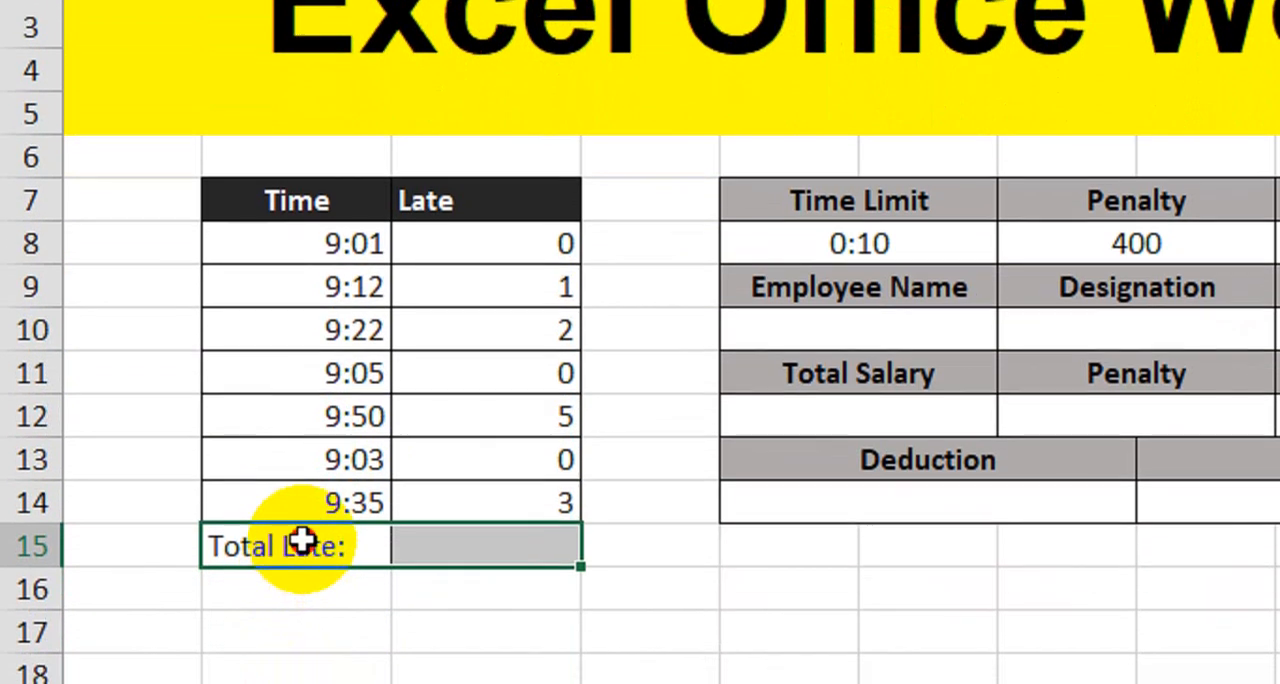
{"action": "left_click", "coordinate": [303, 540]}
{"action": "key", "text": "ctrl+b"}
{"action": "left_click", "coordinate": [435, 543]}
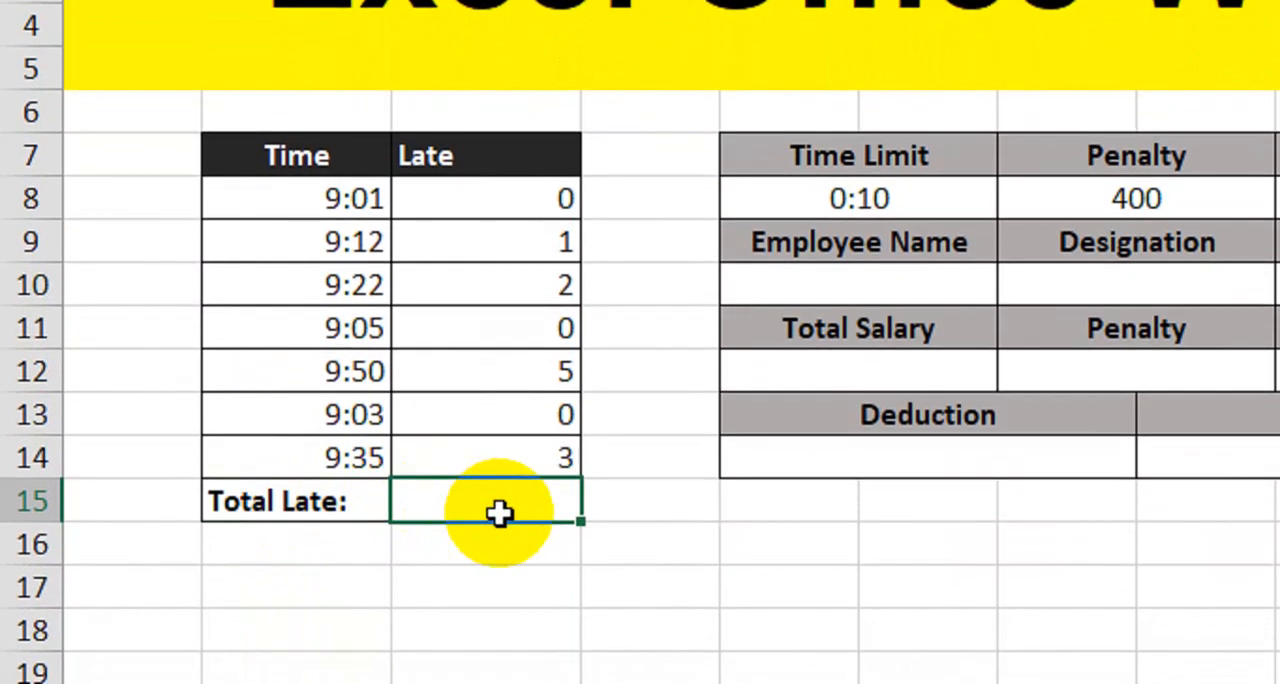
{"action": "type", "text": "=coun"}
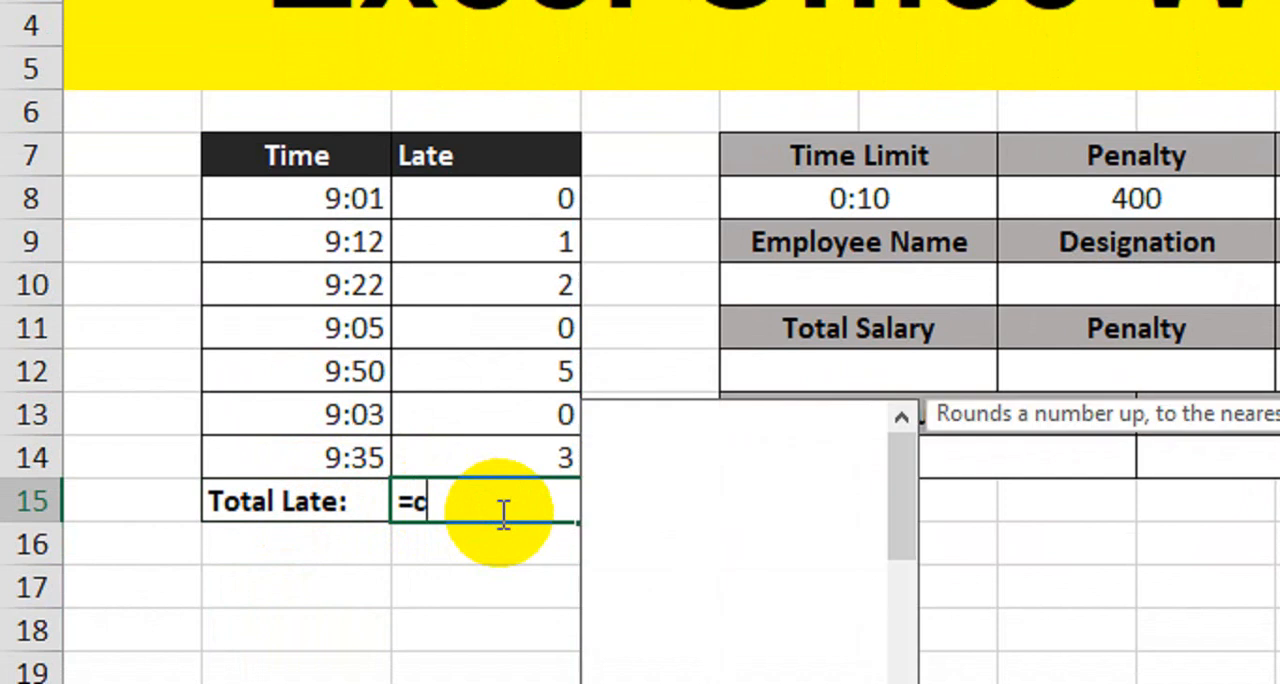
{"action": "key", "text": "Left"}
{"action": "key", "text": "Left"}
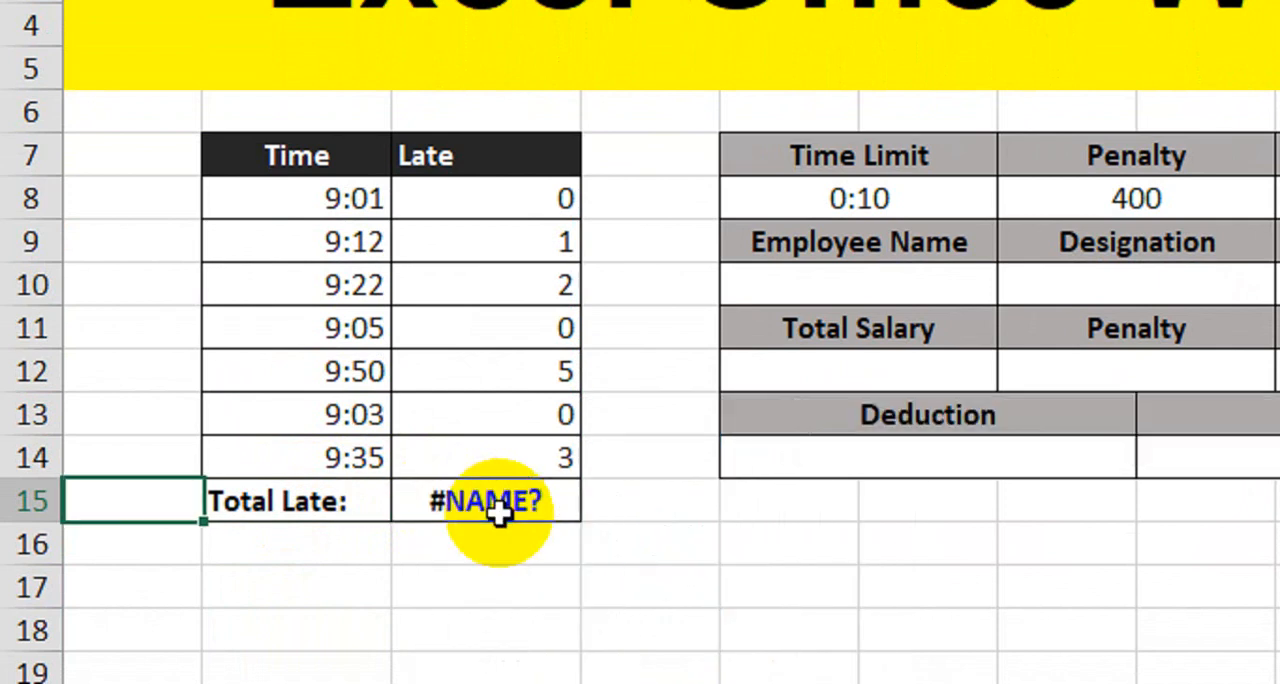
{"action": "key", "text": "Right"}
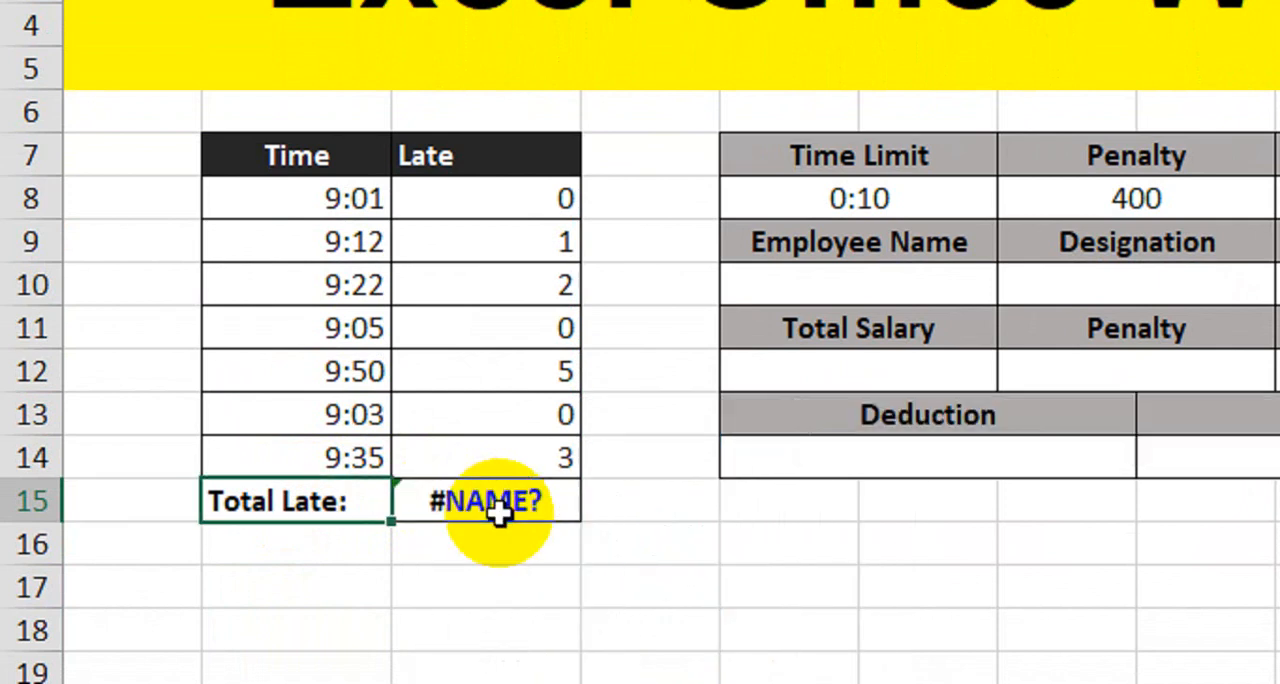
{"action": "key", "text": "Right"}
- Enter a COUNTIF formula in C15 that counts the late values in C8:C14 matching the criterion ">0"
{"action": "type", "text": "=count"}
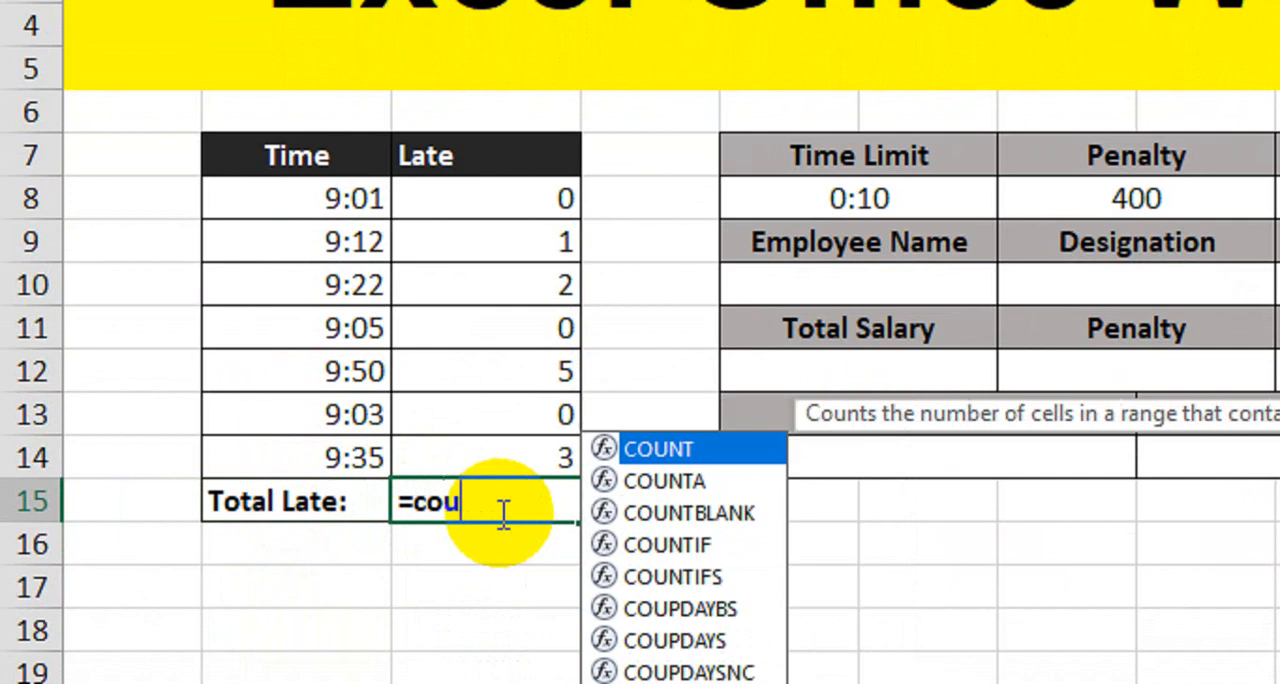
{"action": "key", "text": "Down"}
{"action": "key", "text": "Down"}
{"action": "key", "text": "Down"}
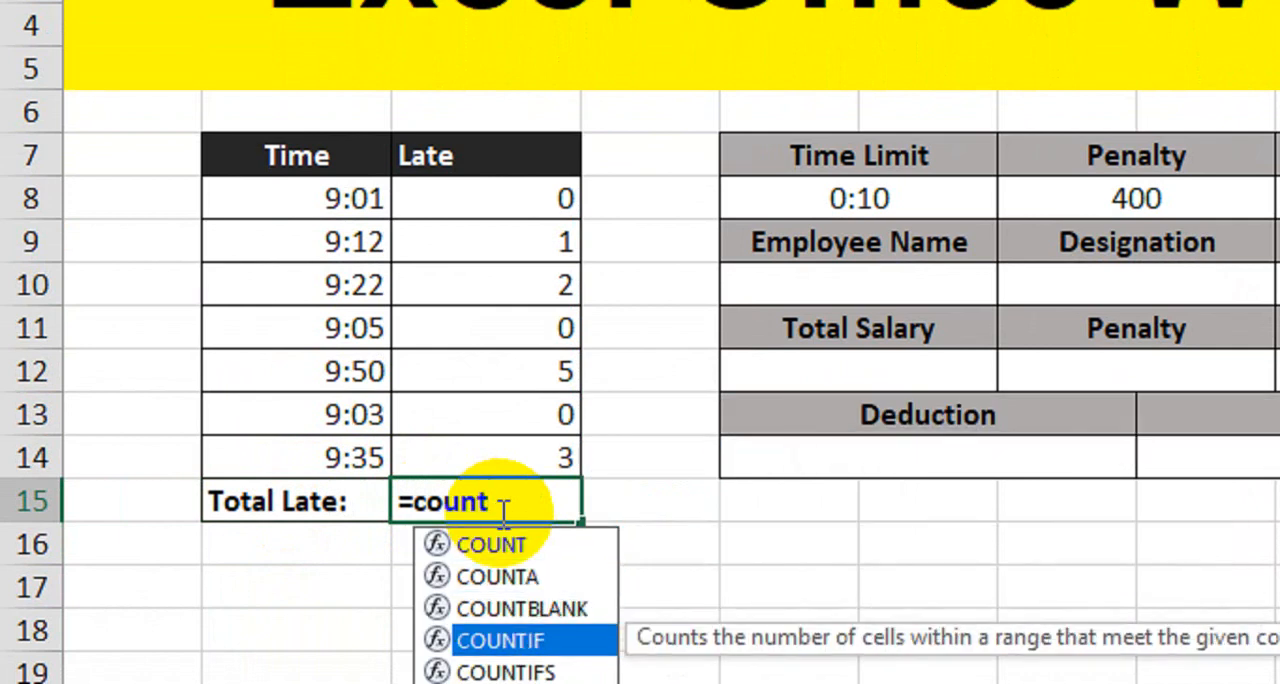
{"action": "key", "text": "Tab"}
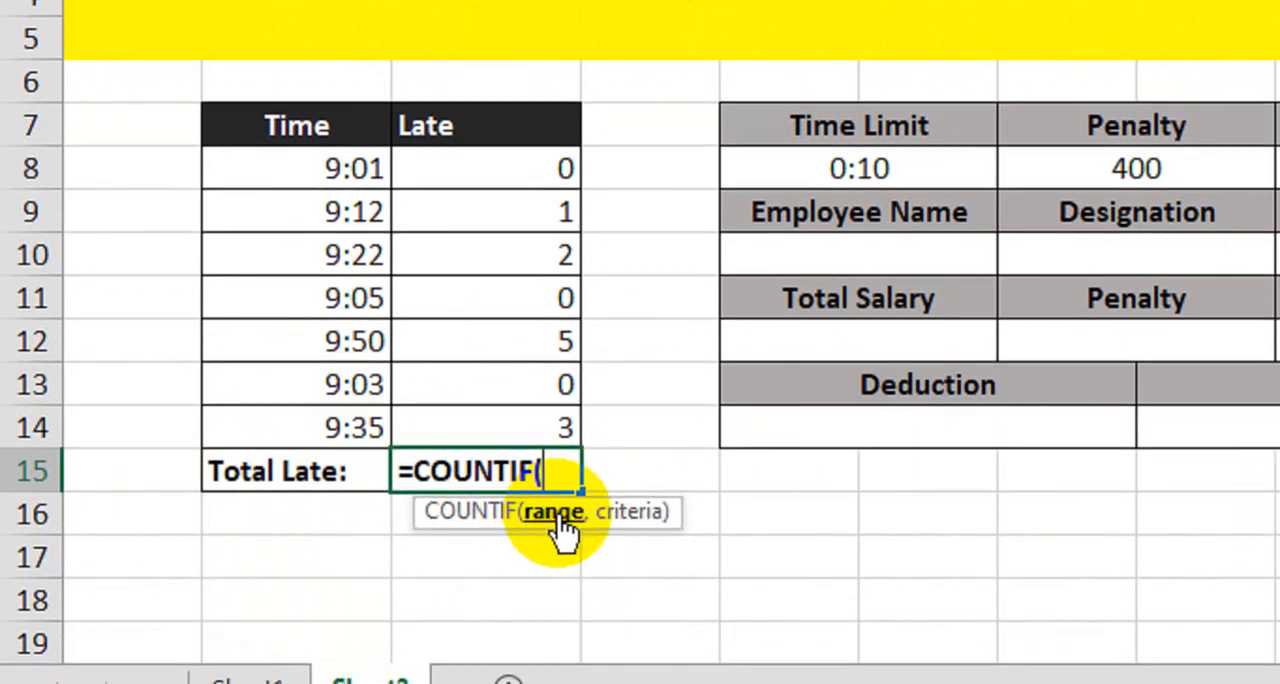
{"action": "left_click_drag", "start_coordinate": [501, 185], "coordinate": [483, 408]}
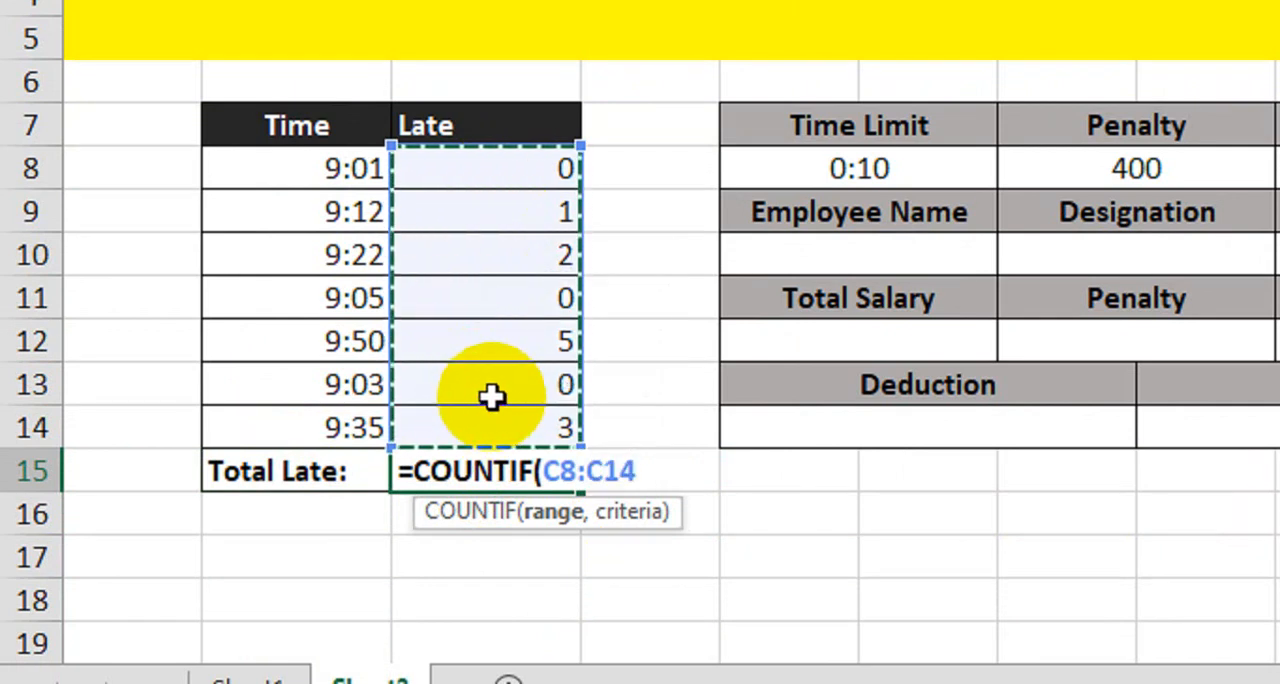
{"action": "type", "text": ","}
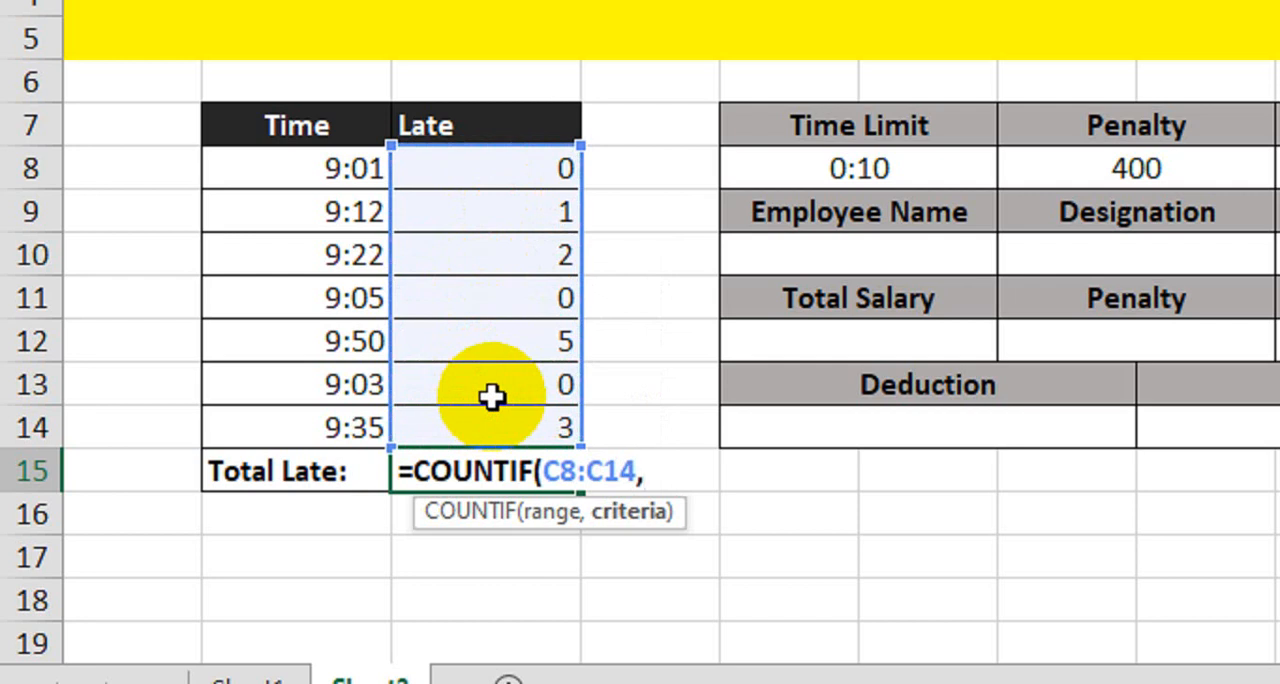
{"action": "type", "text": ":"}
{"action": "key", "text": "BackSpace"}
{"action": "type", "text": "\">0\")"}
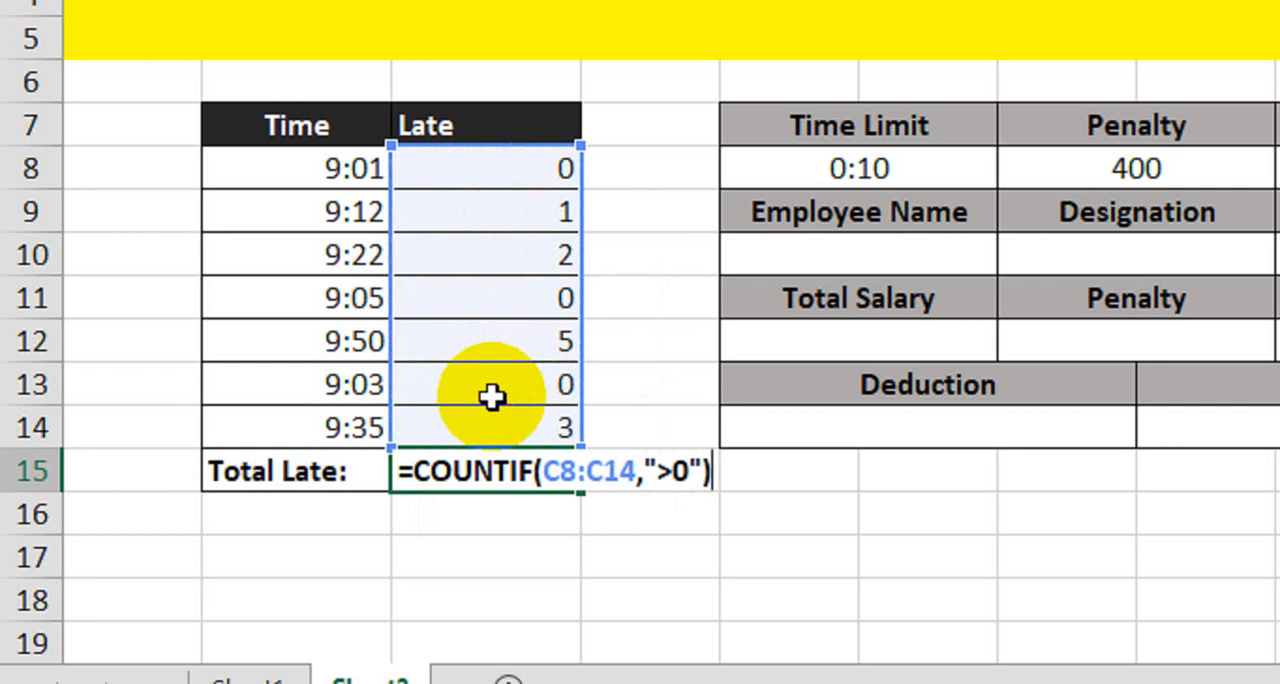
{"action": "key", "text": "Return"}
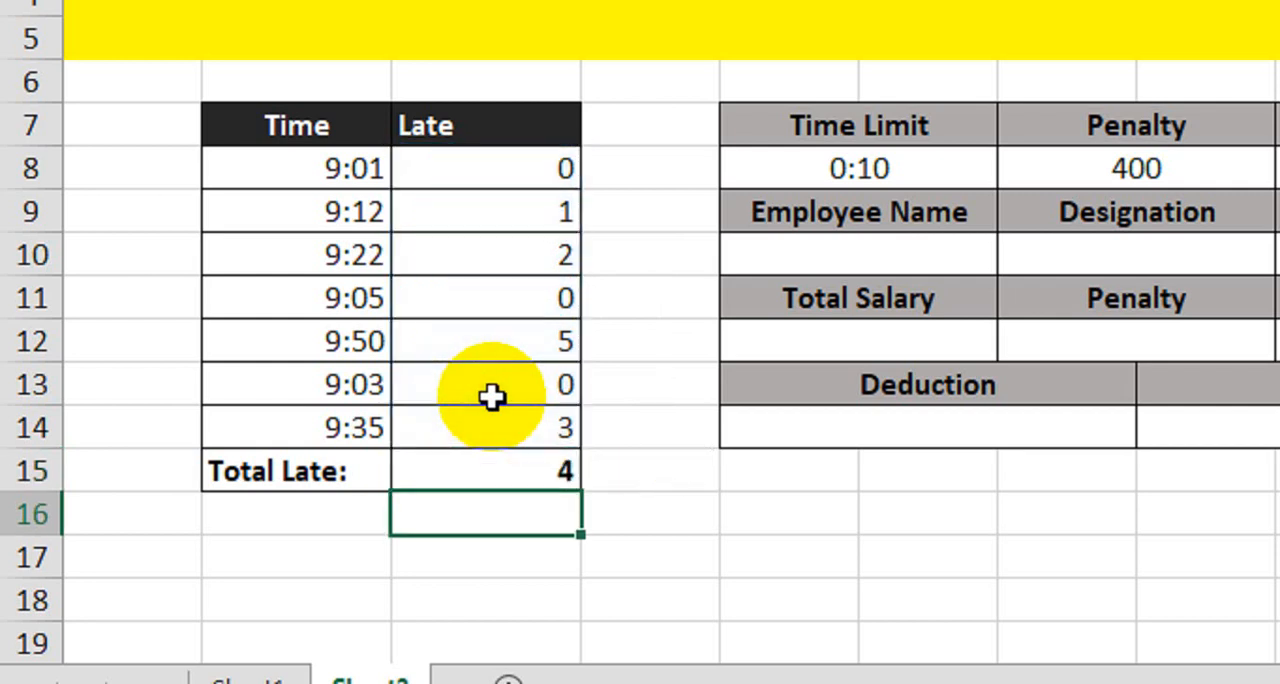
- Check the total in C15 against the non-zero late entries in C9, C10, C12 and C14
{"action": "left_click", "coordinate": [538, 474]}
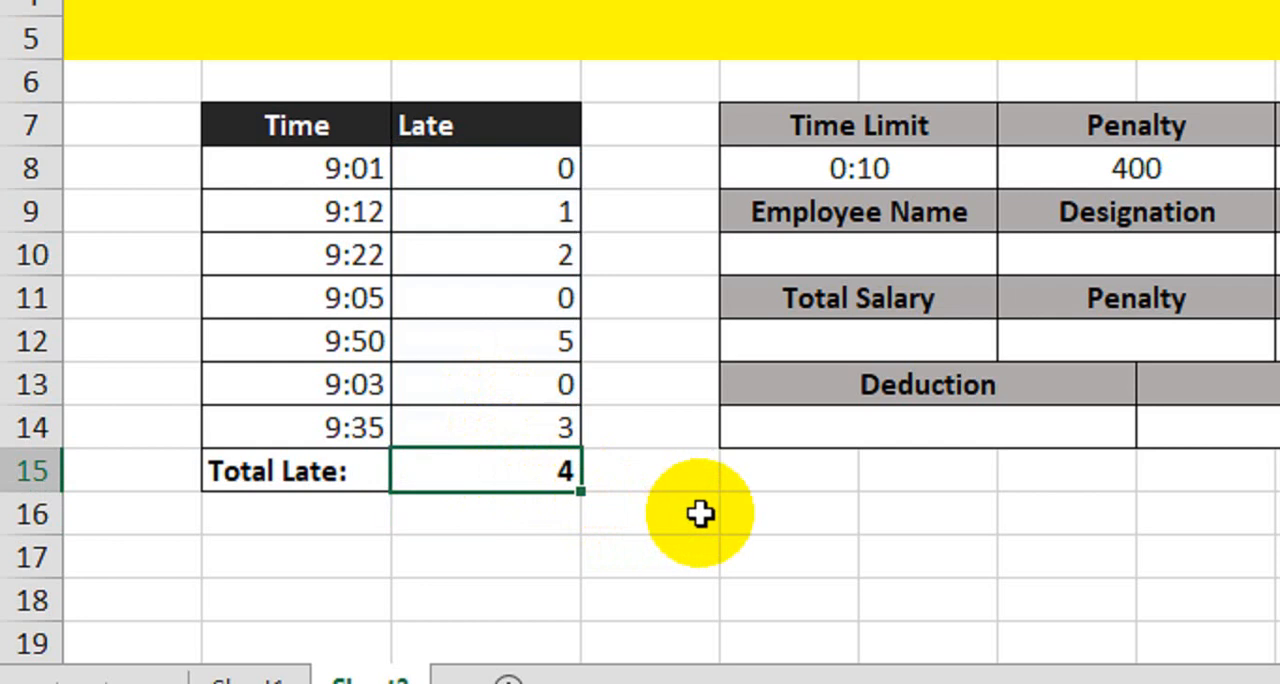
{"action": "left_click", "coordinate": [517, 212]}
{"action": "left_click", "coordinate": [517, 256]}
{"action": "left_click", "coordinate": [518, 341]}
{"action": "left_click", "coordinate": [520, 428]}
{"action": "left_click", "coordinate": [524, 505]}
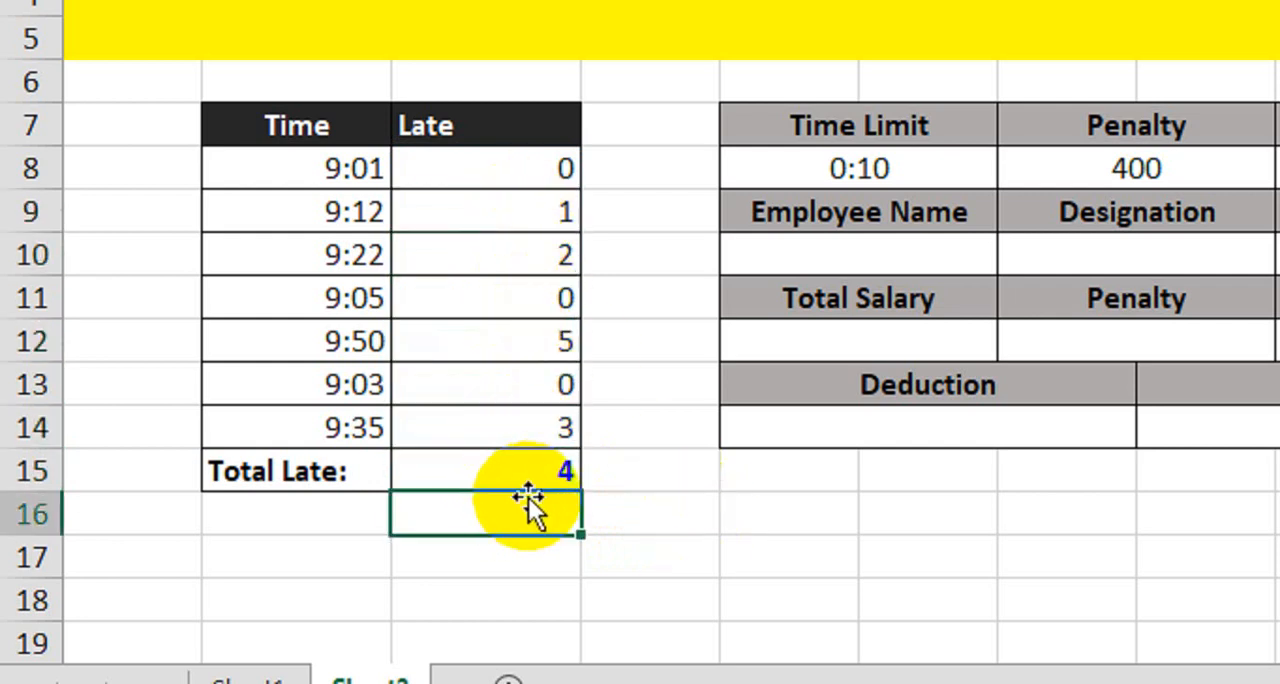
{"action": "left_click", "coordinate": [524, 476]}
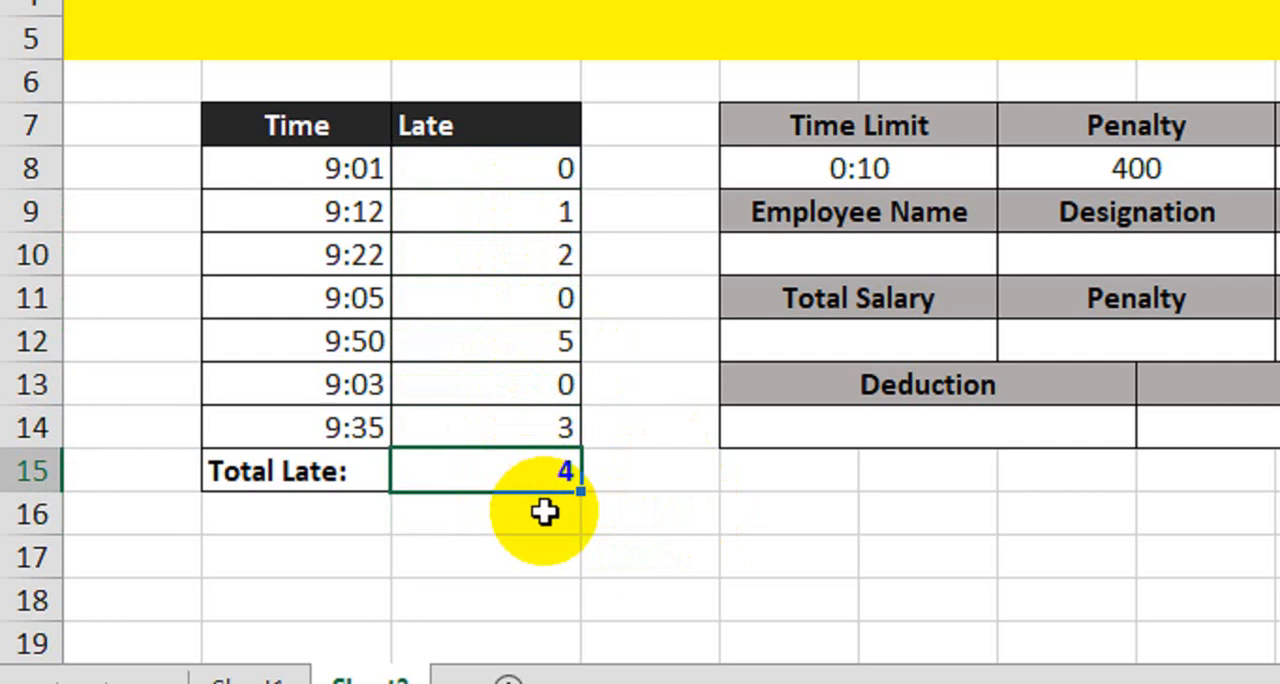
- Fill in the employee's name, the designation "Incharge" and the department "Marketing" in the employee details table
{"action": "left_click", "coordinate": [456, 256]}
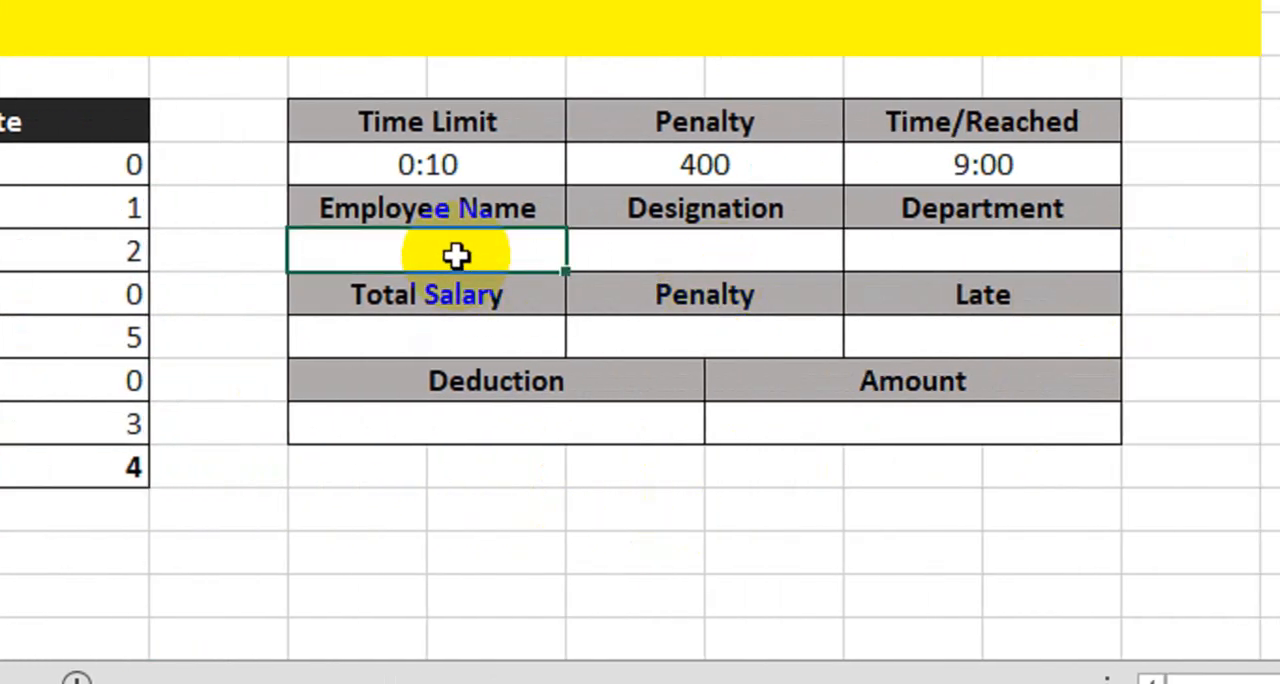
{"action": "type", "text": "Sal"}
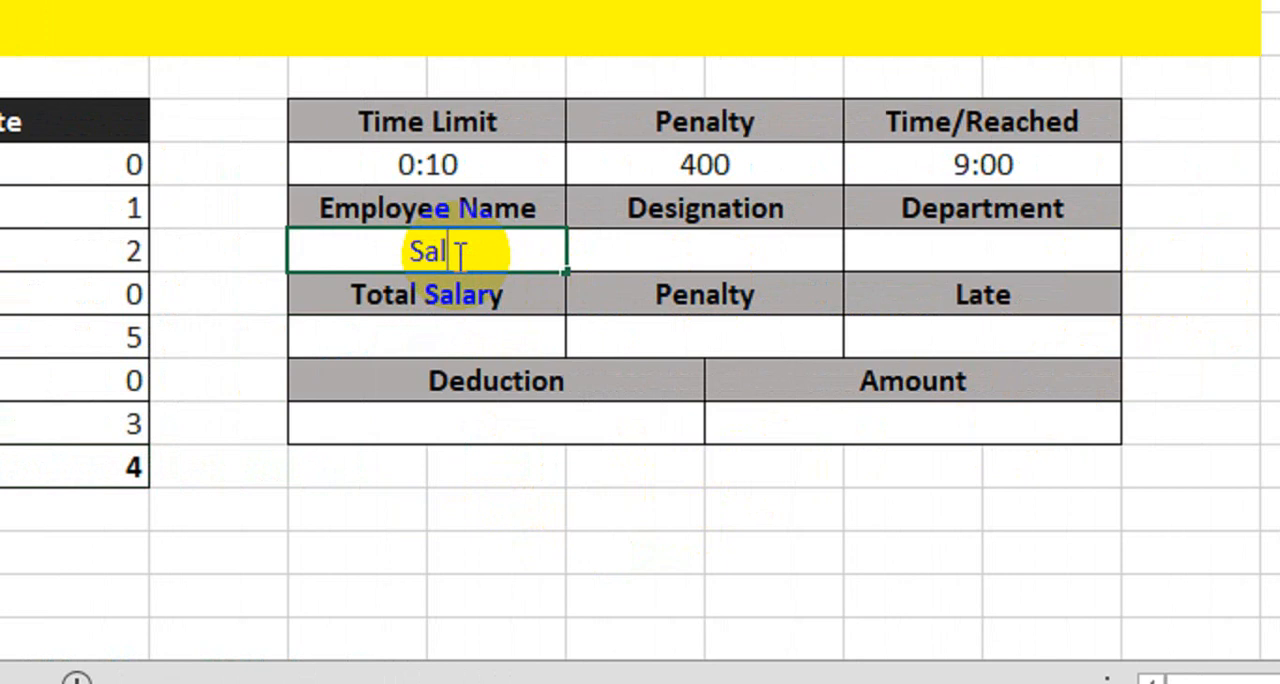
{"action": "type", "text": "man"}
{"action": "key", "text": "Tab"}
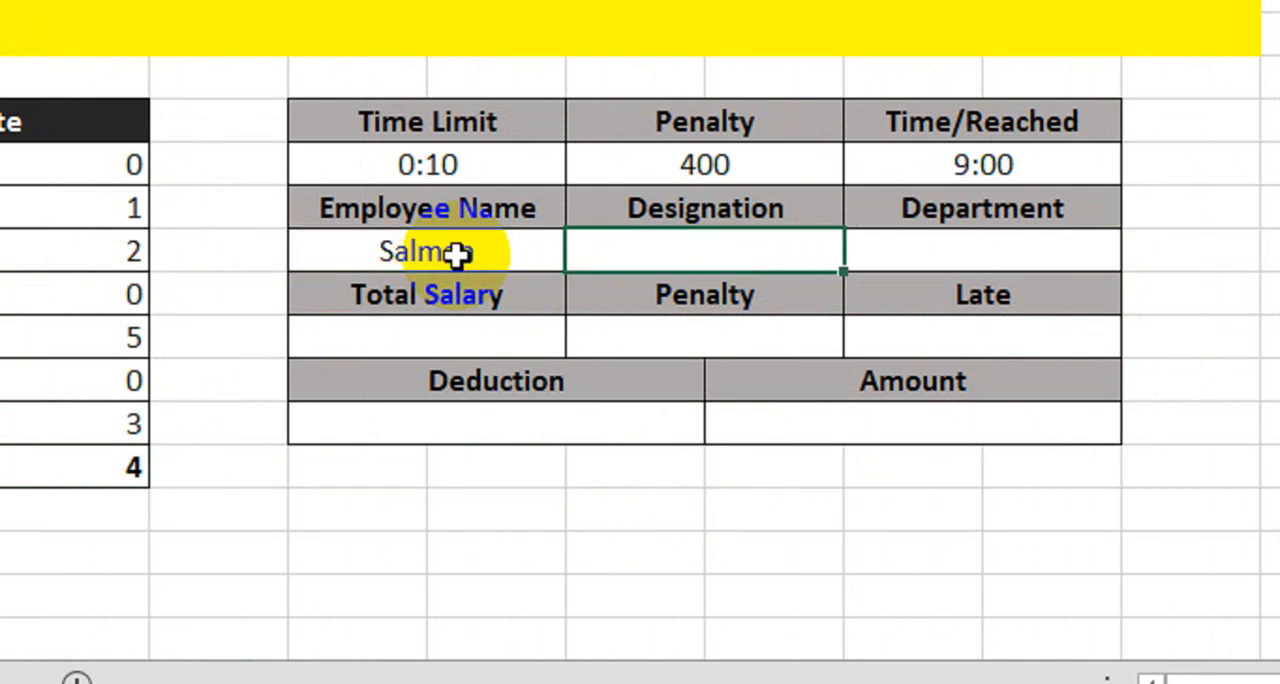
{"action": "type", "text": "Incharge"}
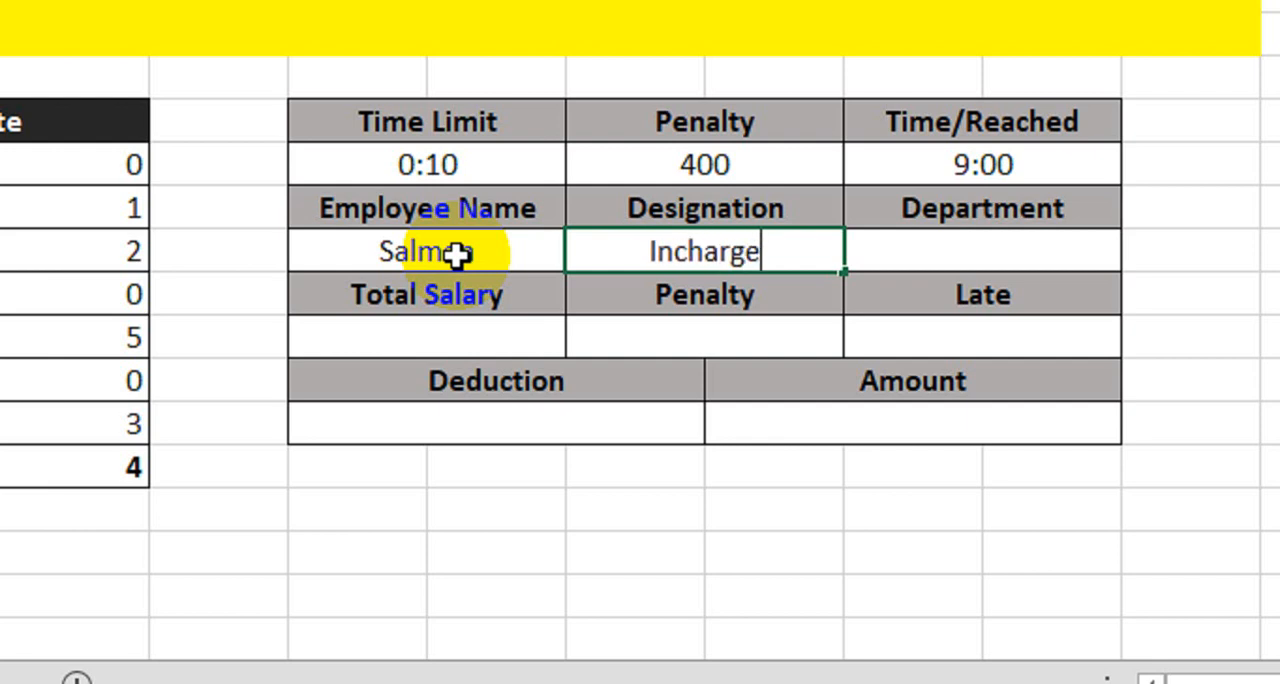
{"action": "key", "text": "Tab"}
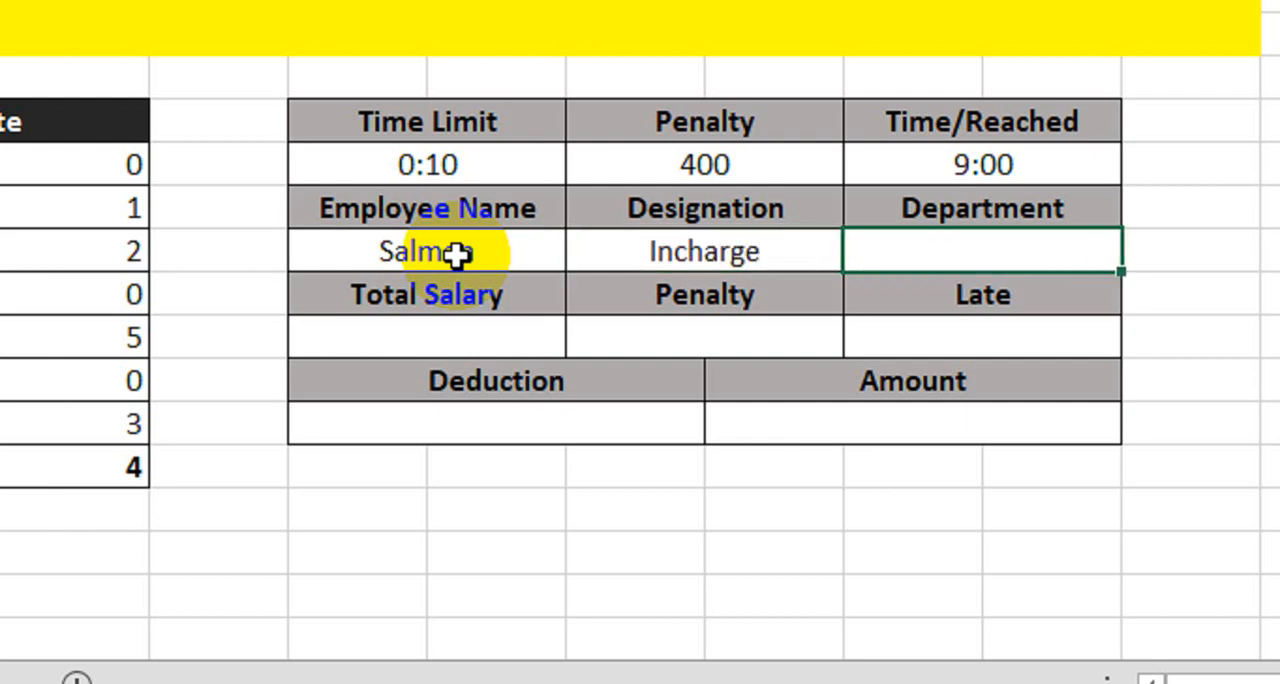
{"action": "type", "text": "Market"}
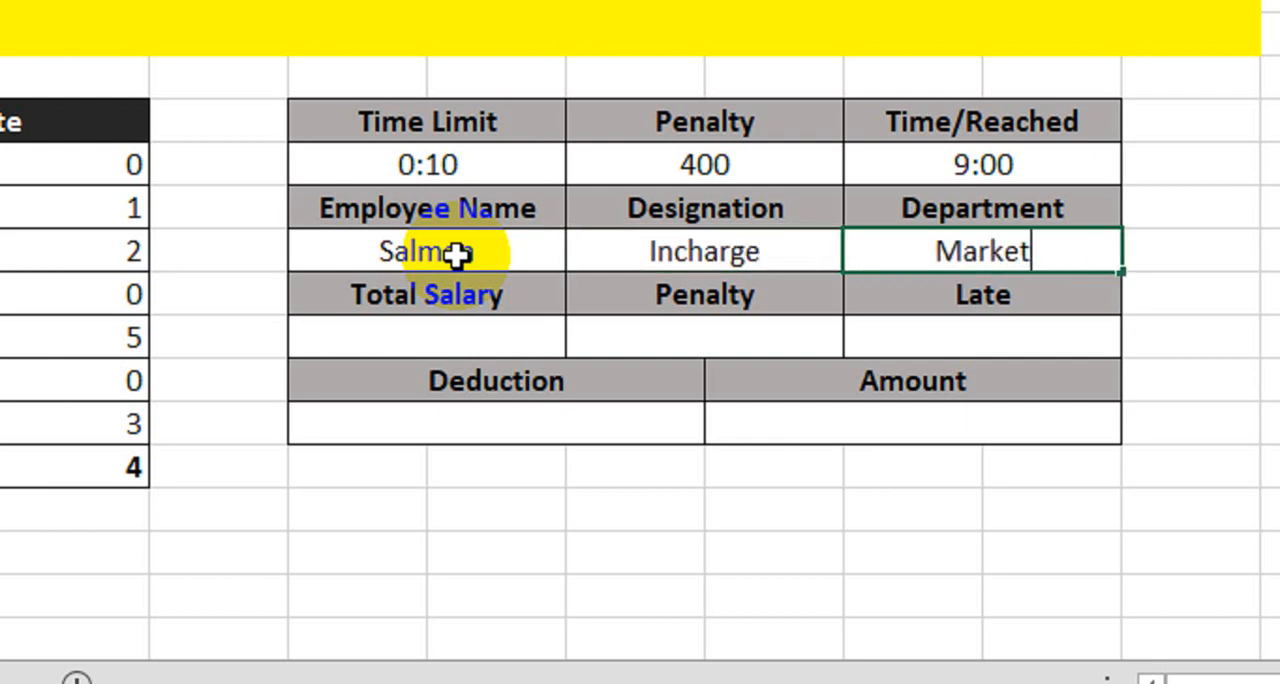
{"action": "type", "text": "ing"}
{"action": "key", "text": "Return"}
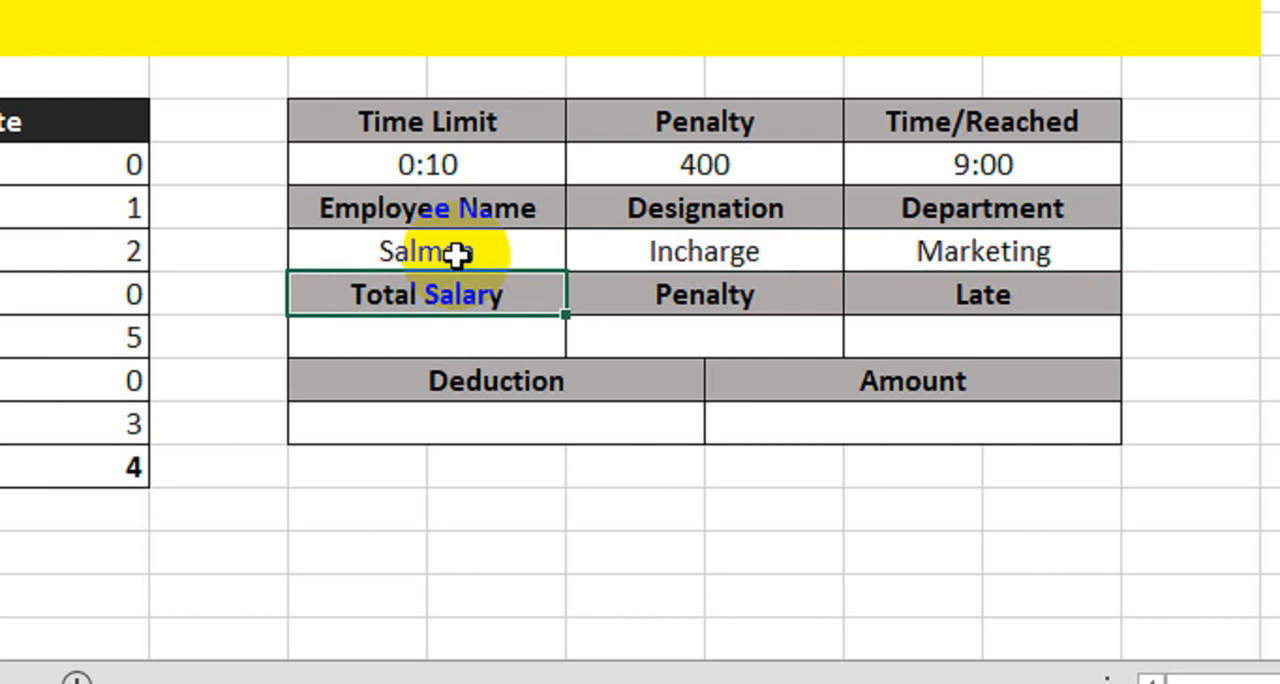
- Set Total Salary to 80000 and link the Penalty cell G12 to the penalty value in G8
{"action": "left_click", "coordinate": [437, 337]}
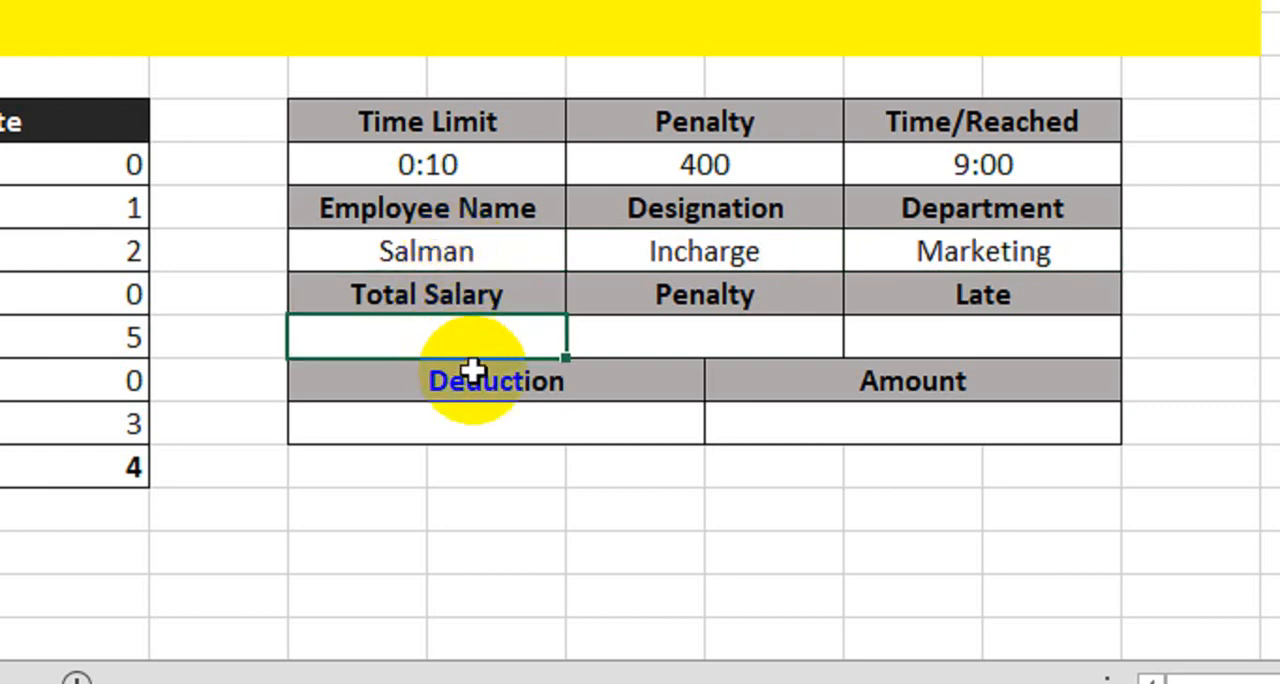
{"action": "type", "text": "80000"}
{"action": "key", "text": "Tab"}
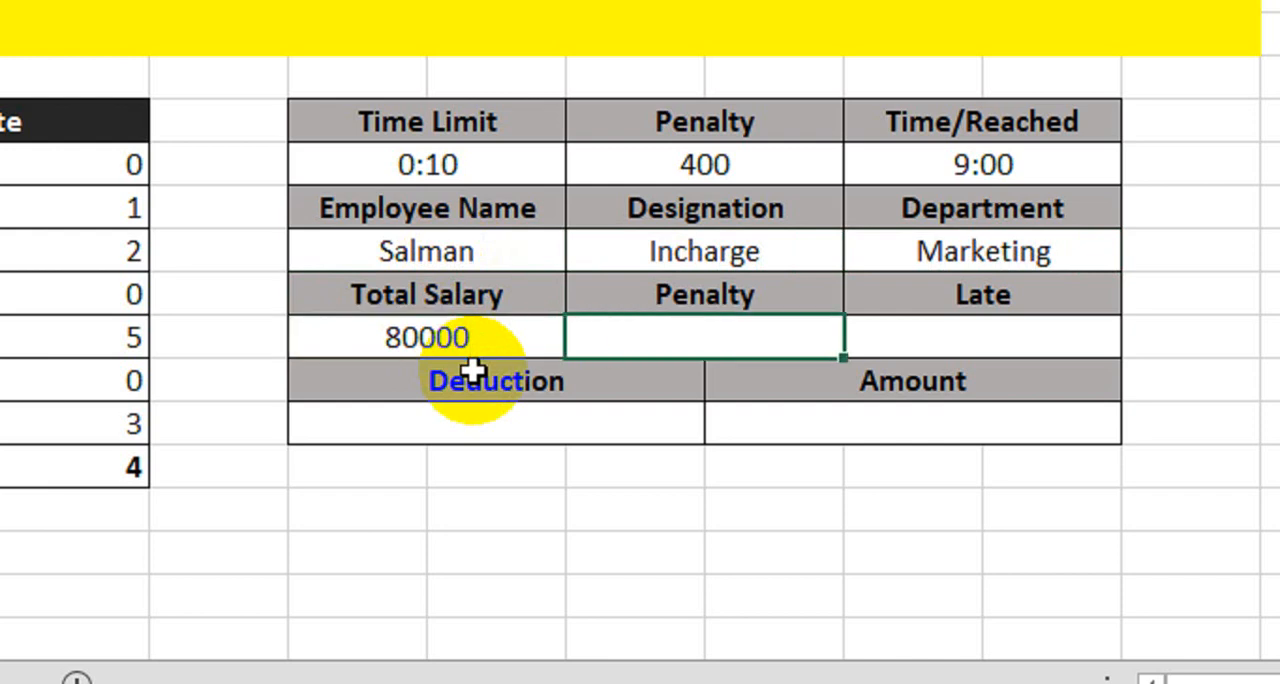
{"action": "type", "text": "="}
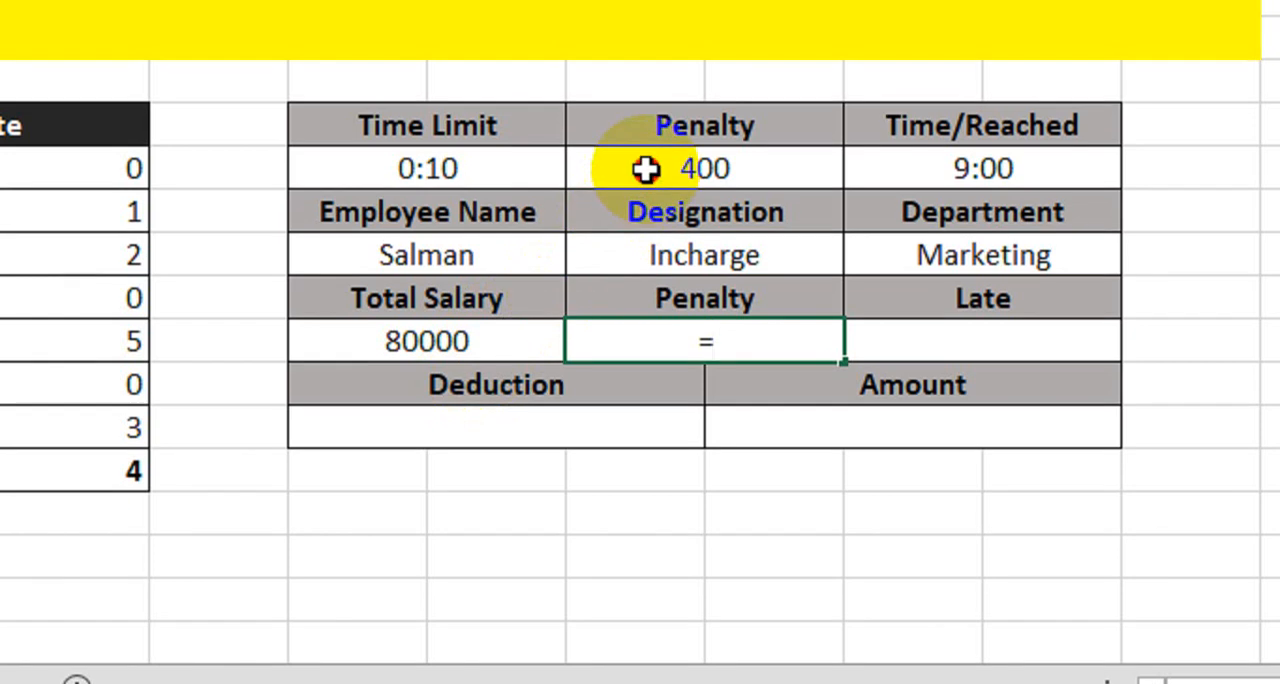
{"action": "left_click", "coordinate": [645, 170]}
{"action": "key", "text": "Return"}
- Test the penalty link by changing the penalty in G8 to 500, and restore it to 400
{"action": "left_click", "coordinate": [700, 172]}
{"action": "type", "text": "500"}
{"action": "key", "text": "Return"}
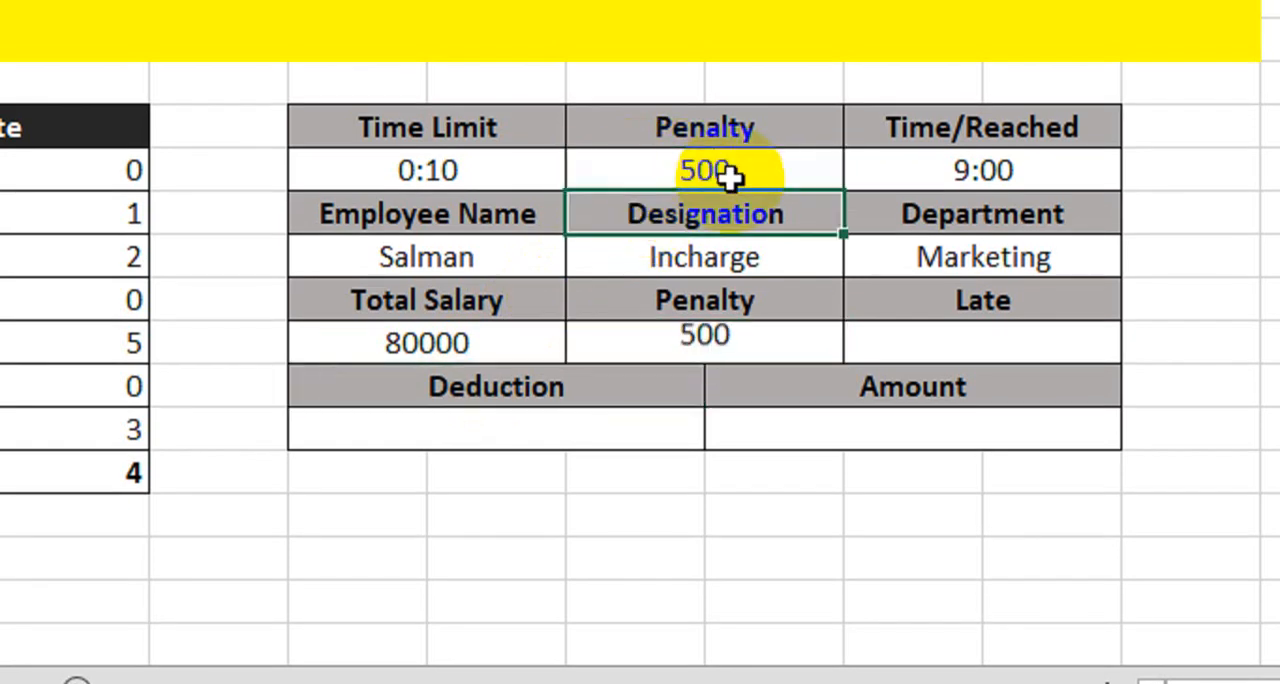
{"action": "left_click", "coordinate": [733, 170]}
{"action": "type", "text": "400"}
{"action": "key", "text": "Return"}
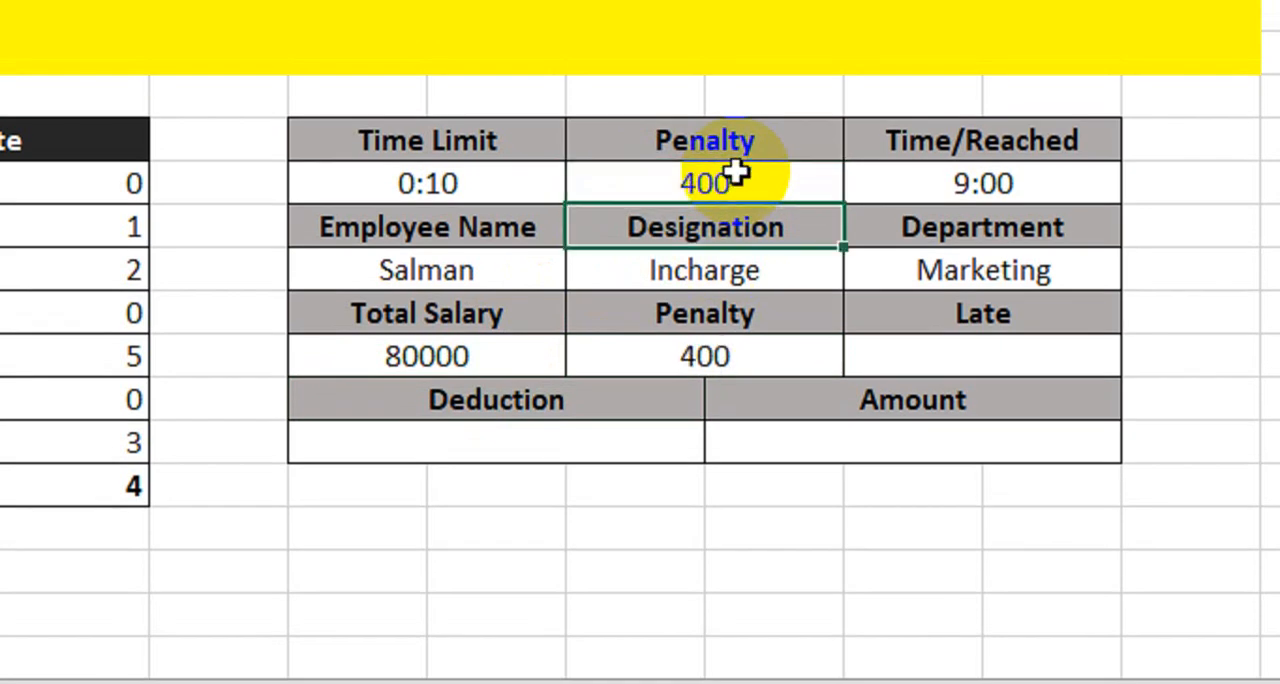
- Link the Late cell I12 to the Total Late count in C15 and compare it with the Late column
{"action": "left_click", "coordinate": [902, 360]}
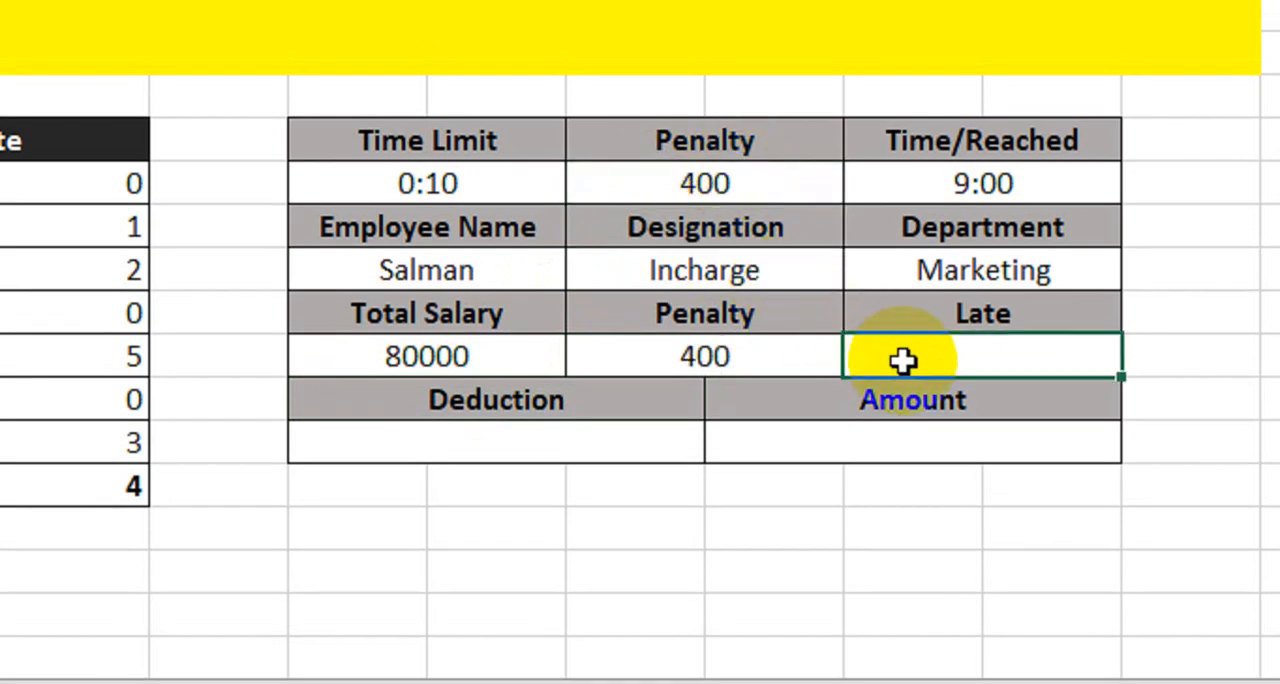
{"action": "type", "text": "="}
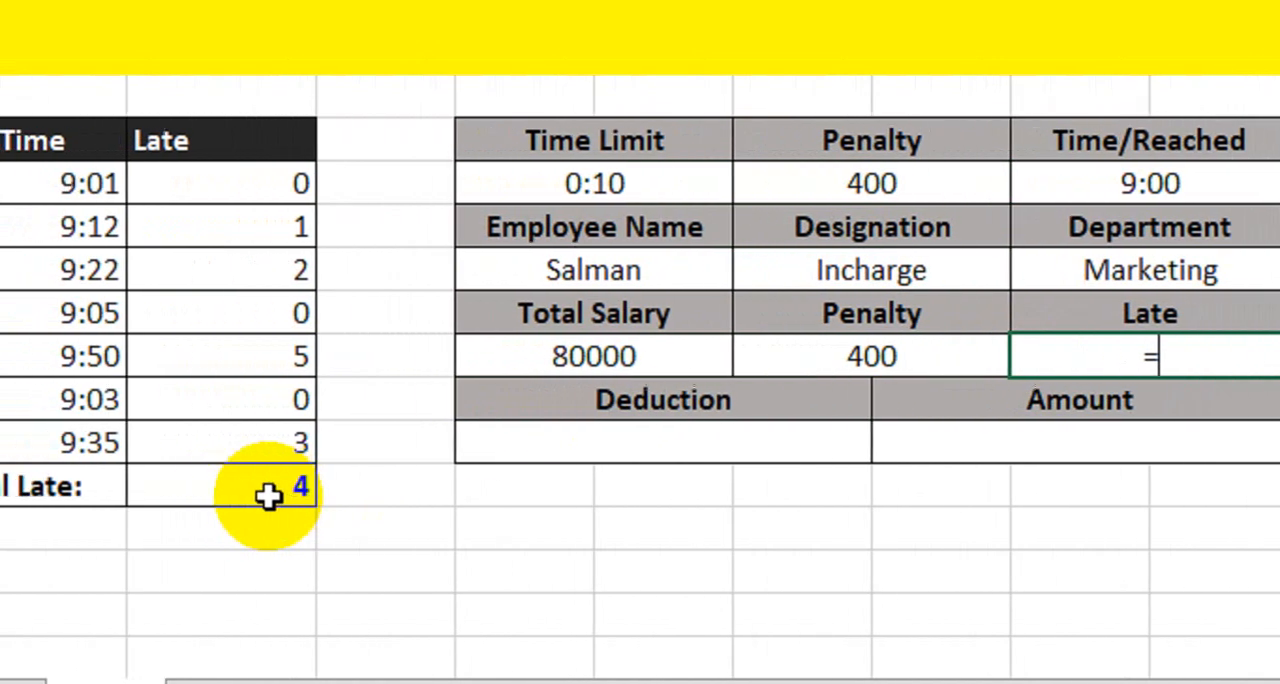
{"action": "left_click", "coordinate": [345, 488]}
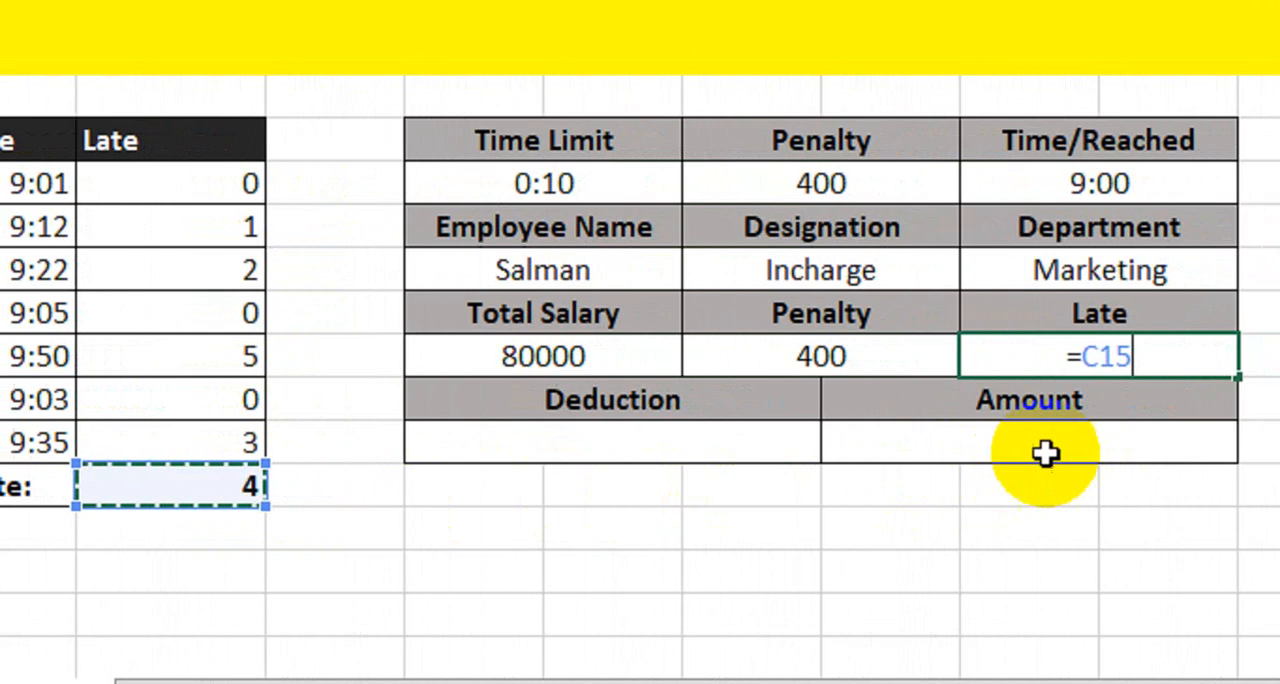
{"action": "key", "text": "Return"}
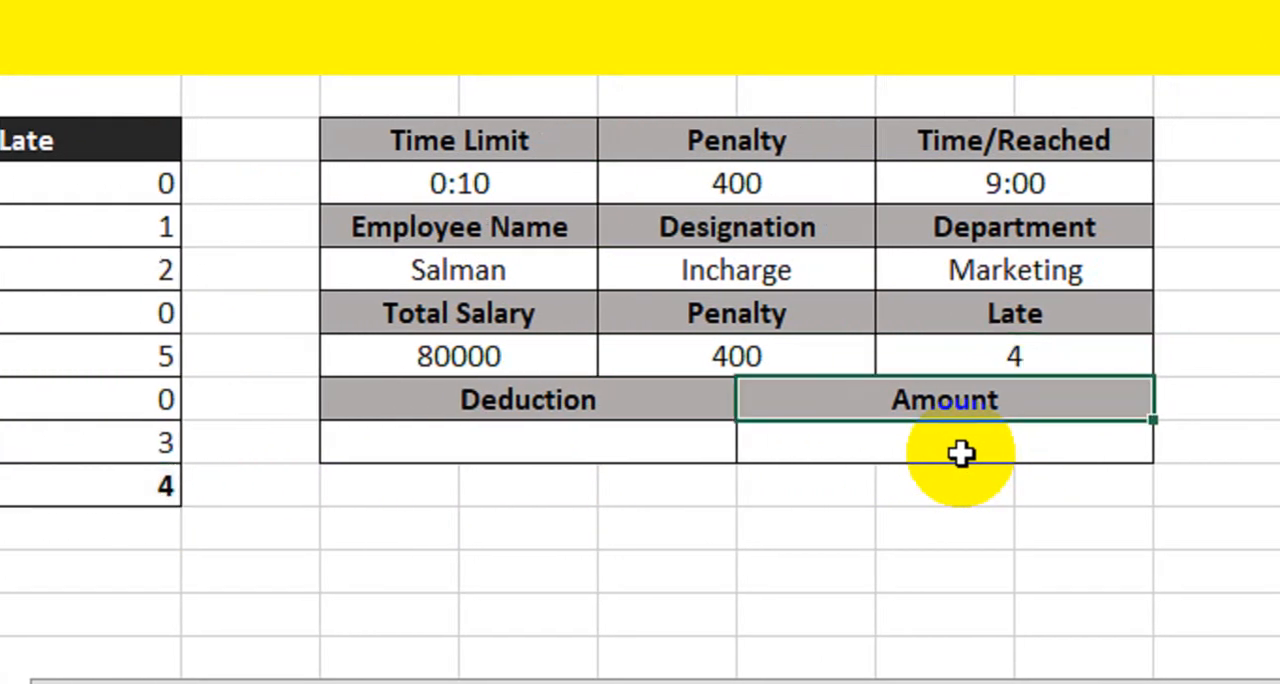
{"action": "left_click", "coordinate": [1029, 359]}
{"action": "left_click_drag", "start_coordinate": [260, 290], "coordinate": [273, 368]}
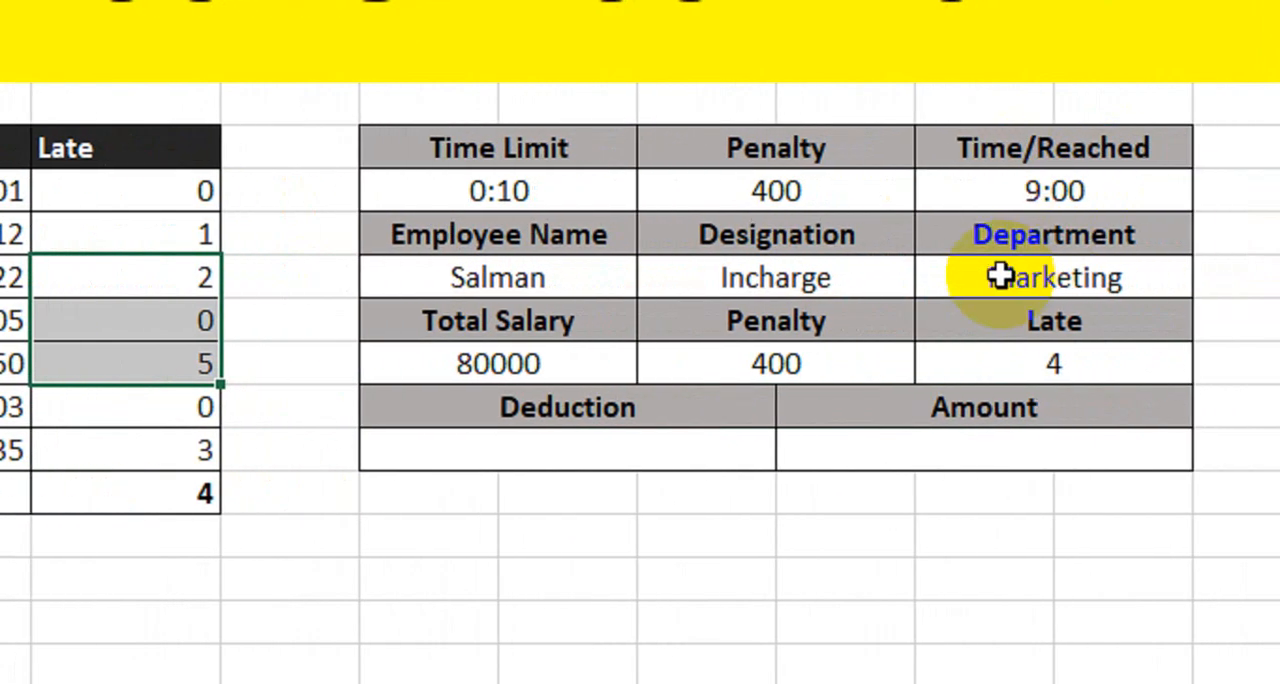
- Calculate the Deduction by multiplying the penalty in G12 by the late count in I12
{"action": "left_click", "coordinate": [593, 459]}
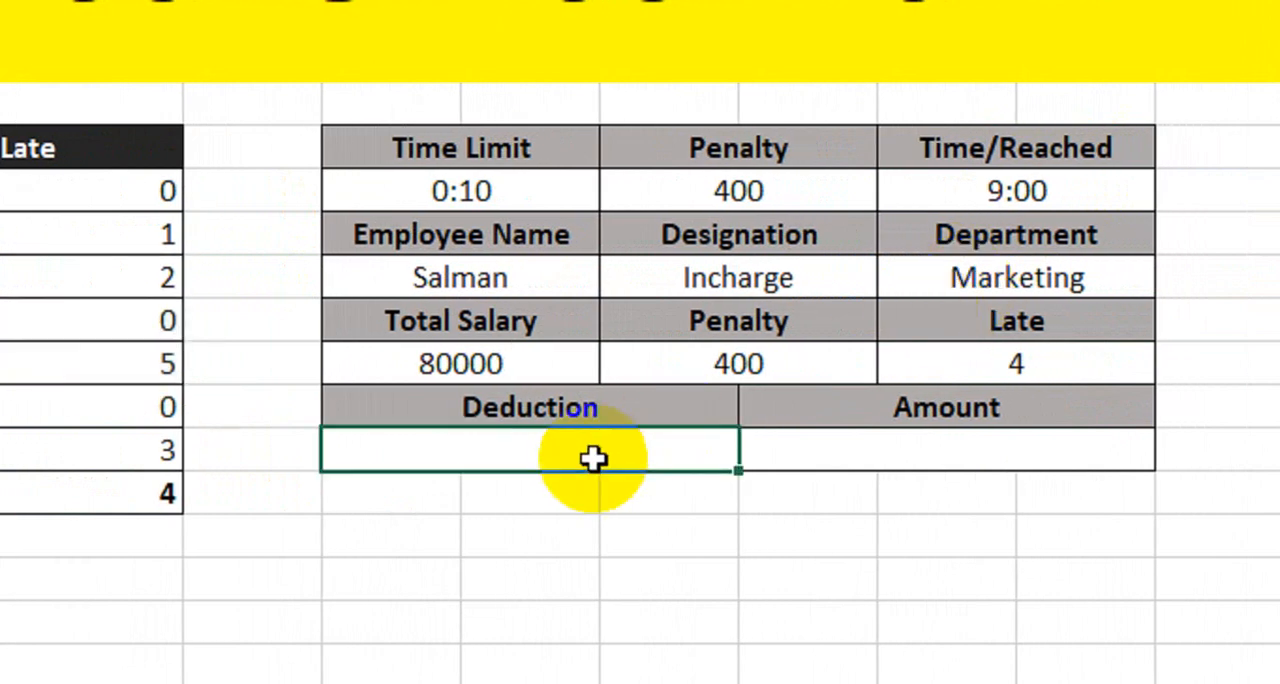
{"action": "type", "text": "="}
{"action": "left_click", "coordinate": [758, 366]}
{"action": "type", "text": "*"}
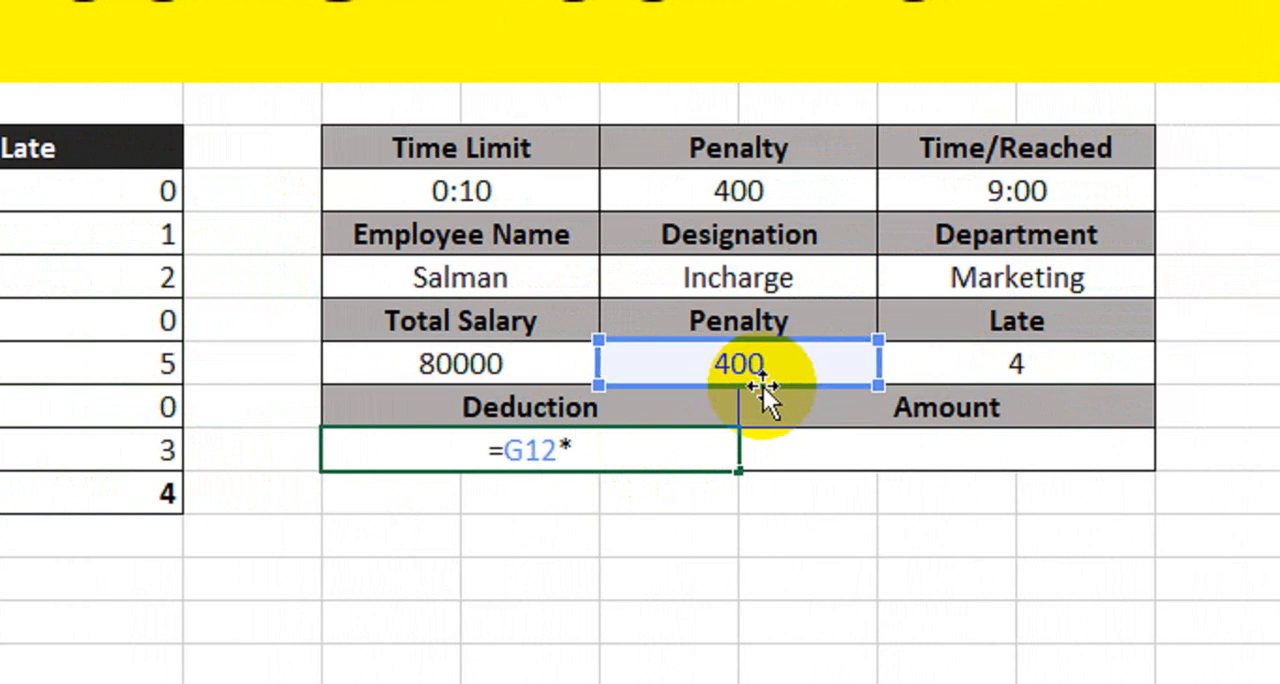
{"action": "left_click", "coordinate": [995, 364]}
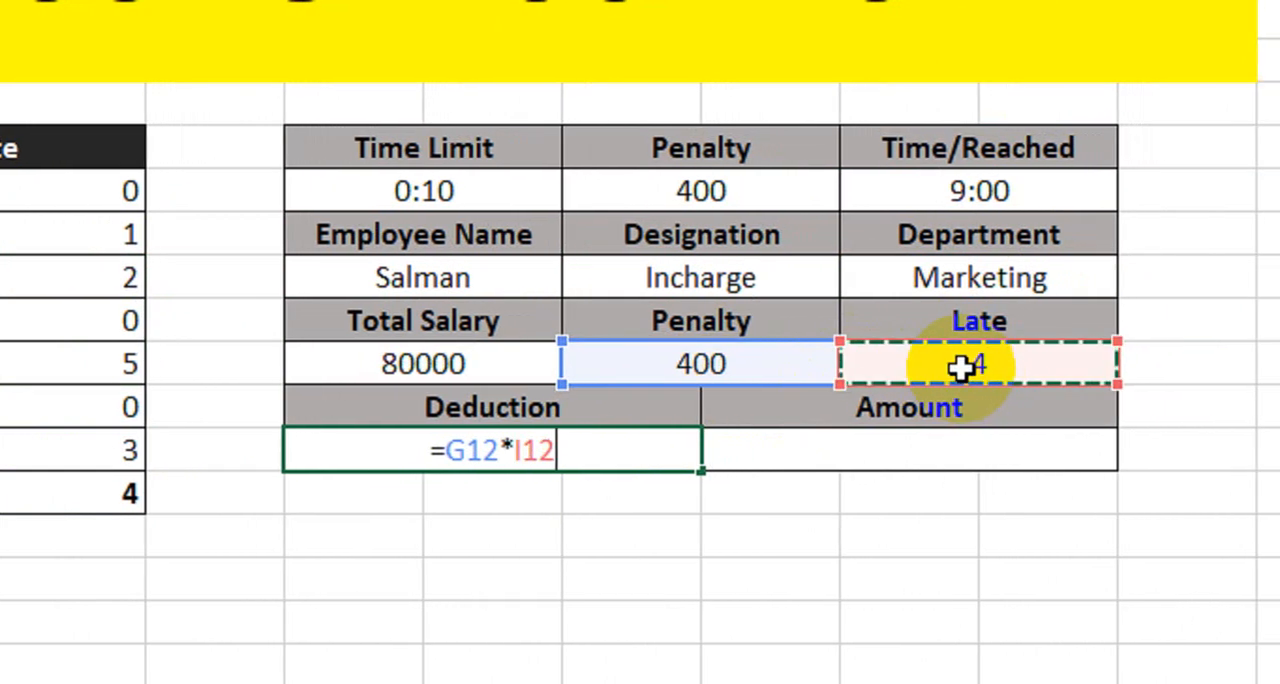
{"action": "key", "text": "Return"}
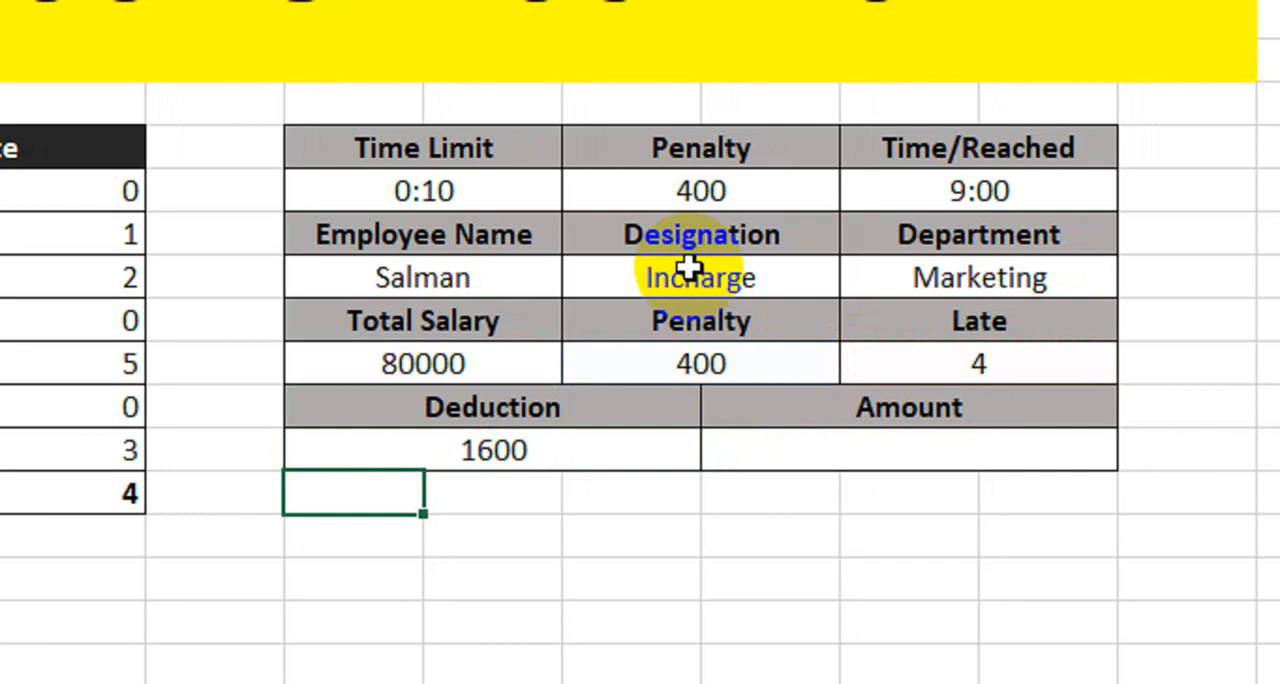
- Calculate the Amount in H14 by subtracting the Deduction in E14 from the Total Salary in E12
{"action": "left_click", "coordinate": [580, 467]}
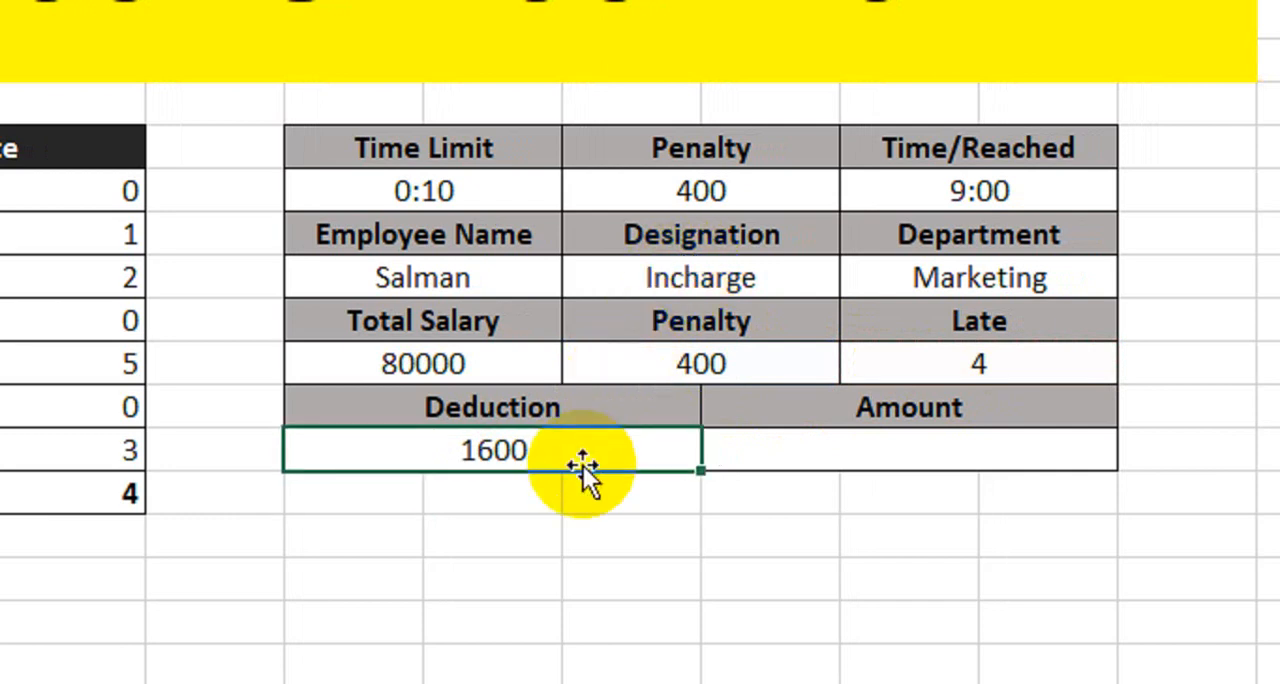
{"action": "left_click", "coordinate": [805, 468]}
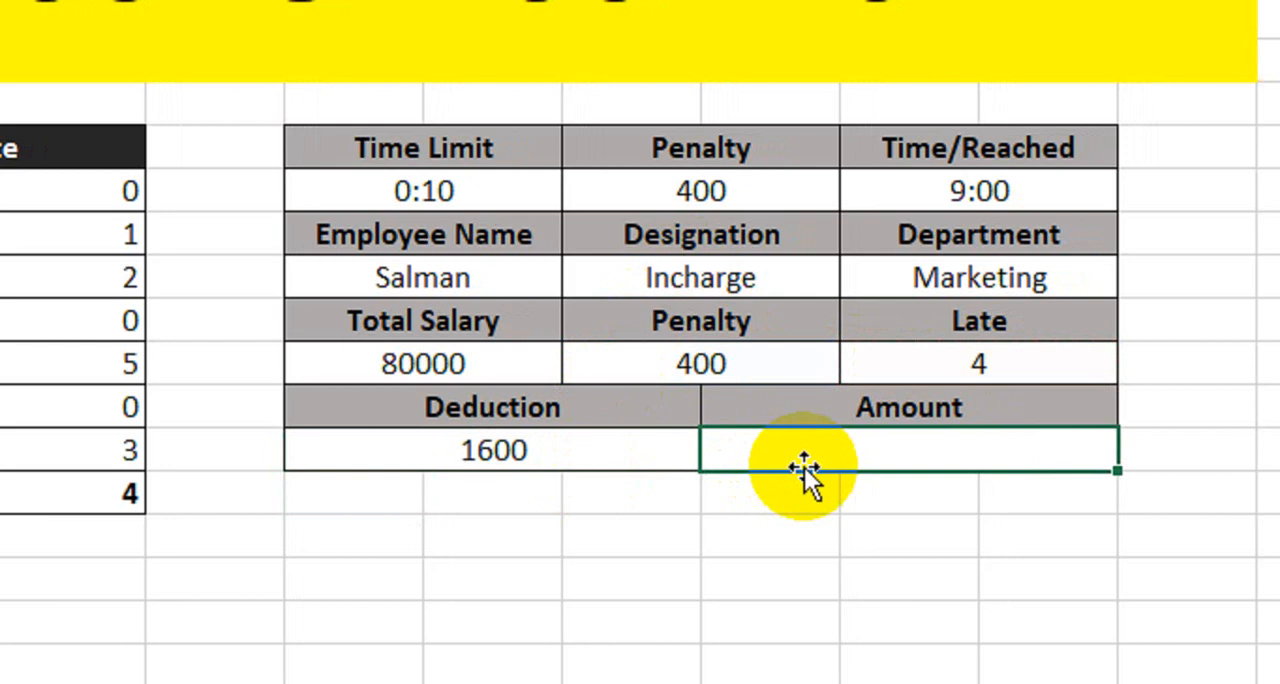
{"action": "type", "text": "="}
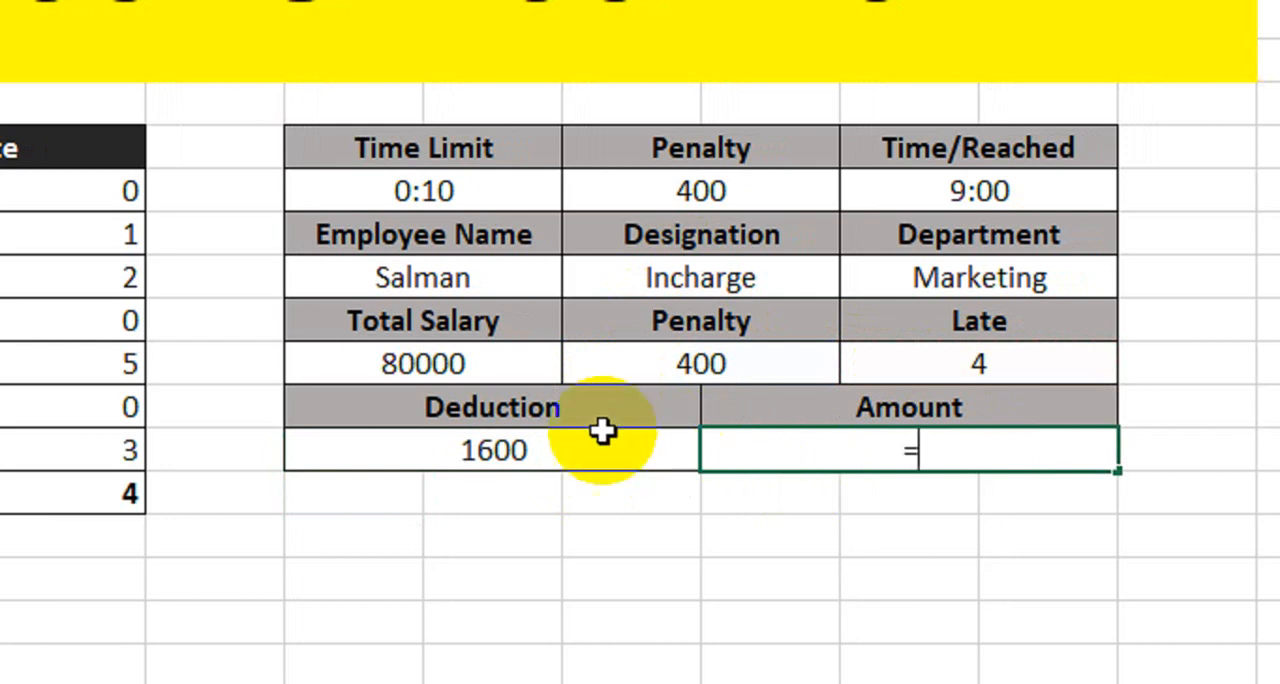
{"action": "left_click", "coordinate": [453, 366]}
{"action": "type", "text": "-"}
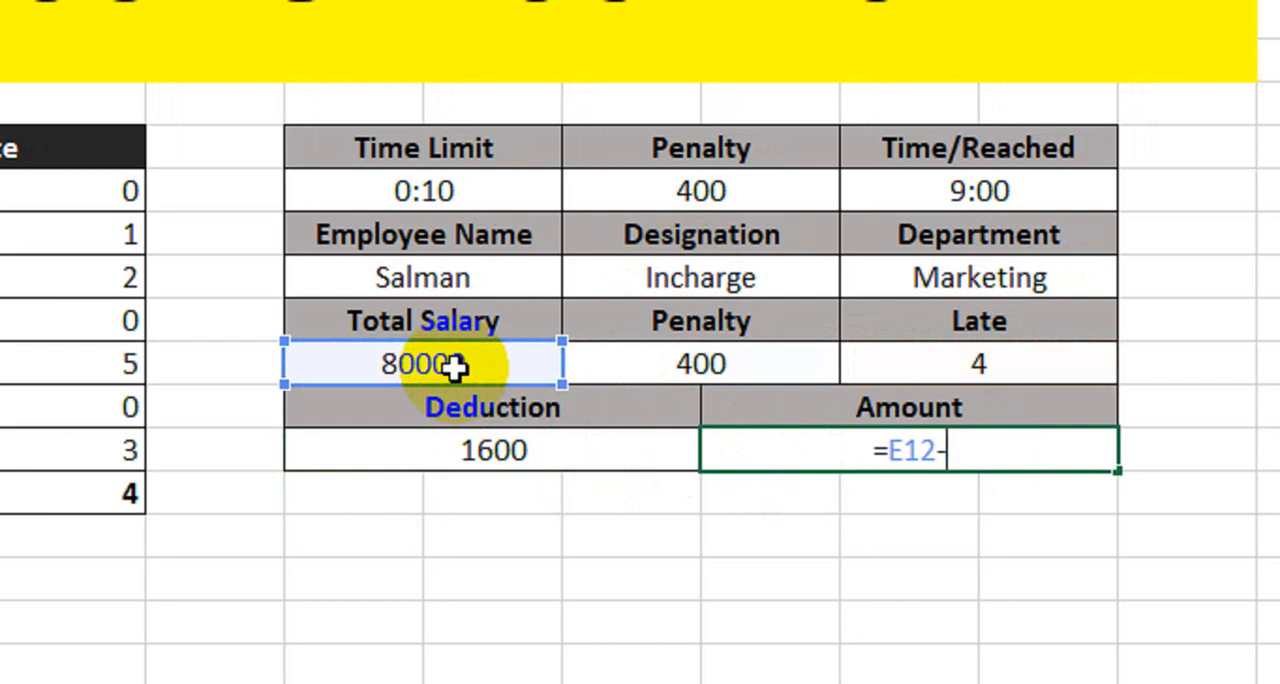
{"action": "left_click", "coordinate": [474, 462]}
{"action": "key", "text": "Return"}
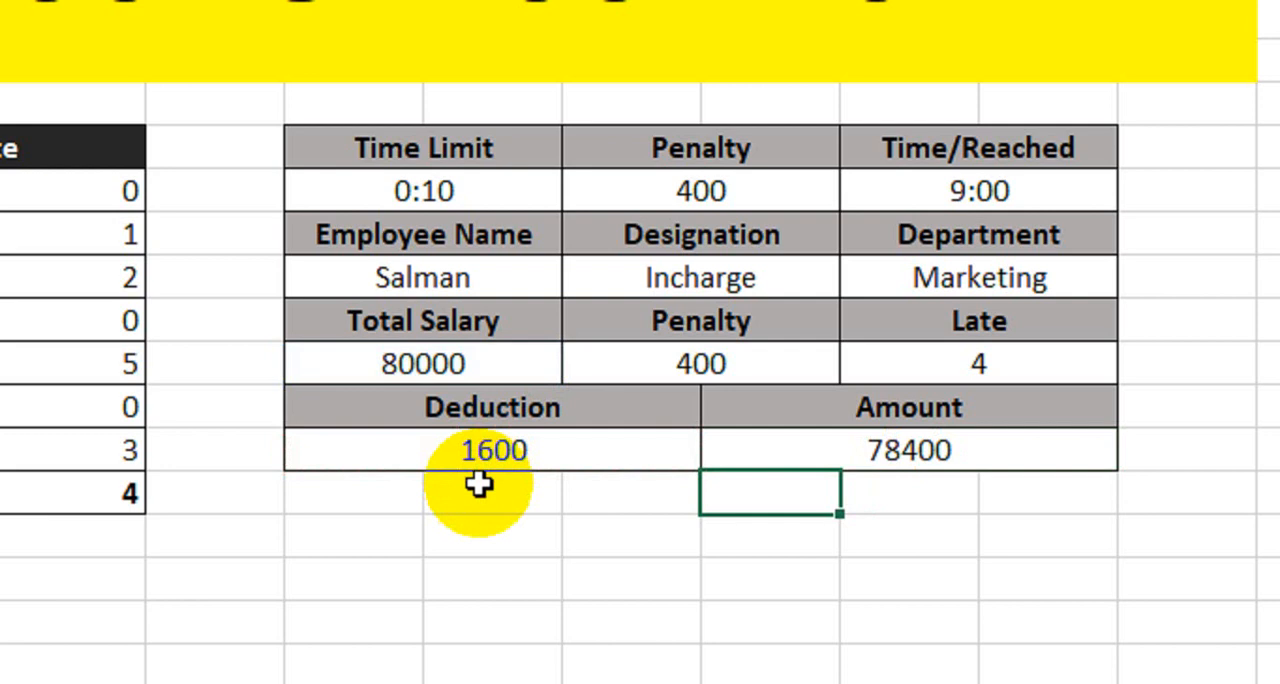
{"action": "left_click", "coordinate": [526, 487]}
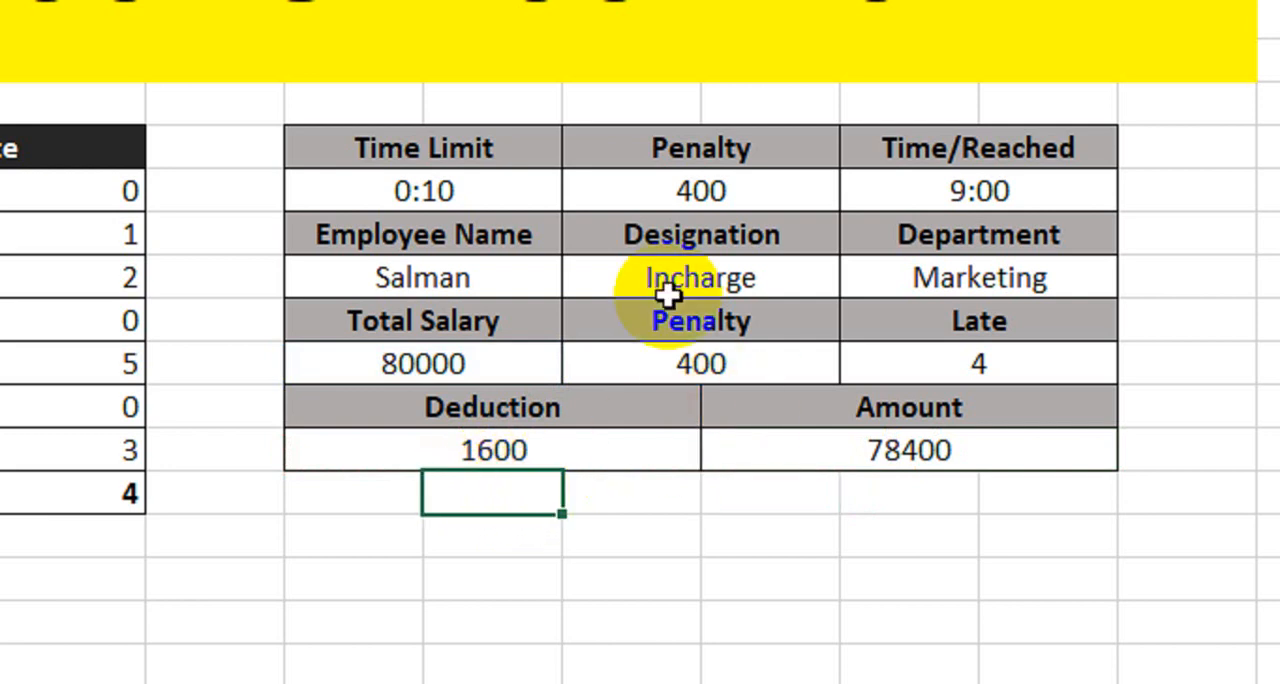
{"action": "left_click_drag", "start_coordinate": [488, 168], "coordinate": [1052, 467]}
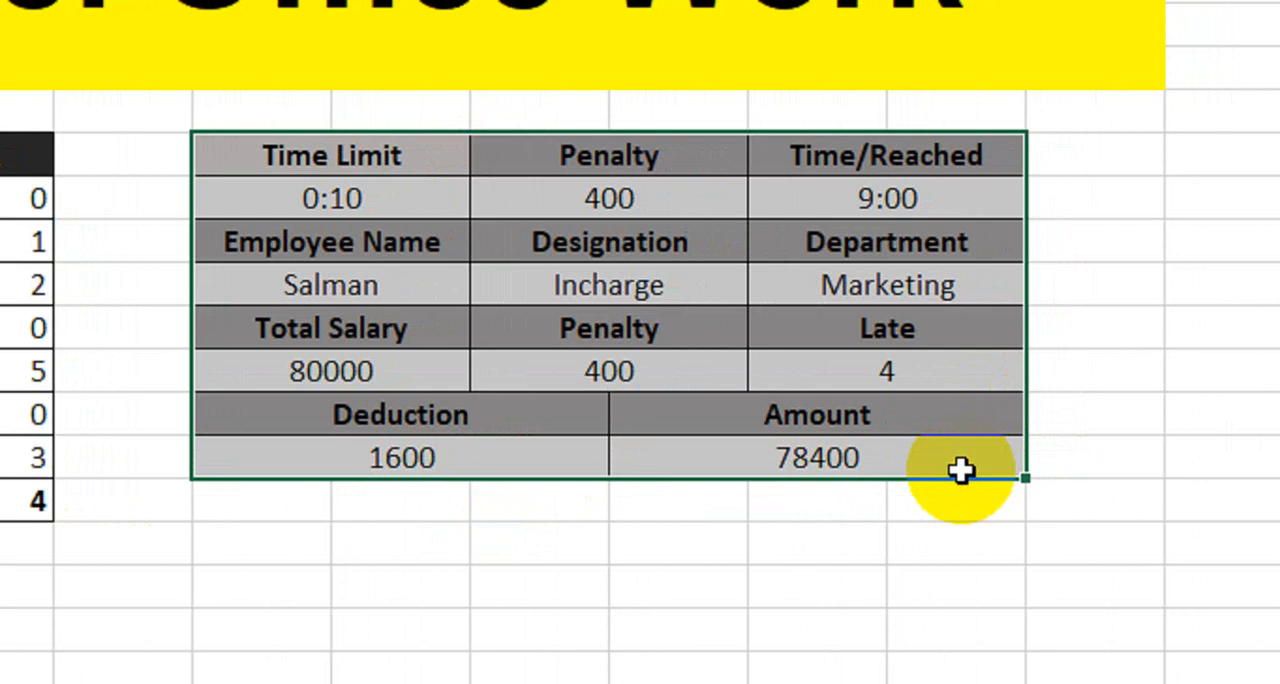
{"action": "left_click", "coordinate": [475, 500]}
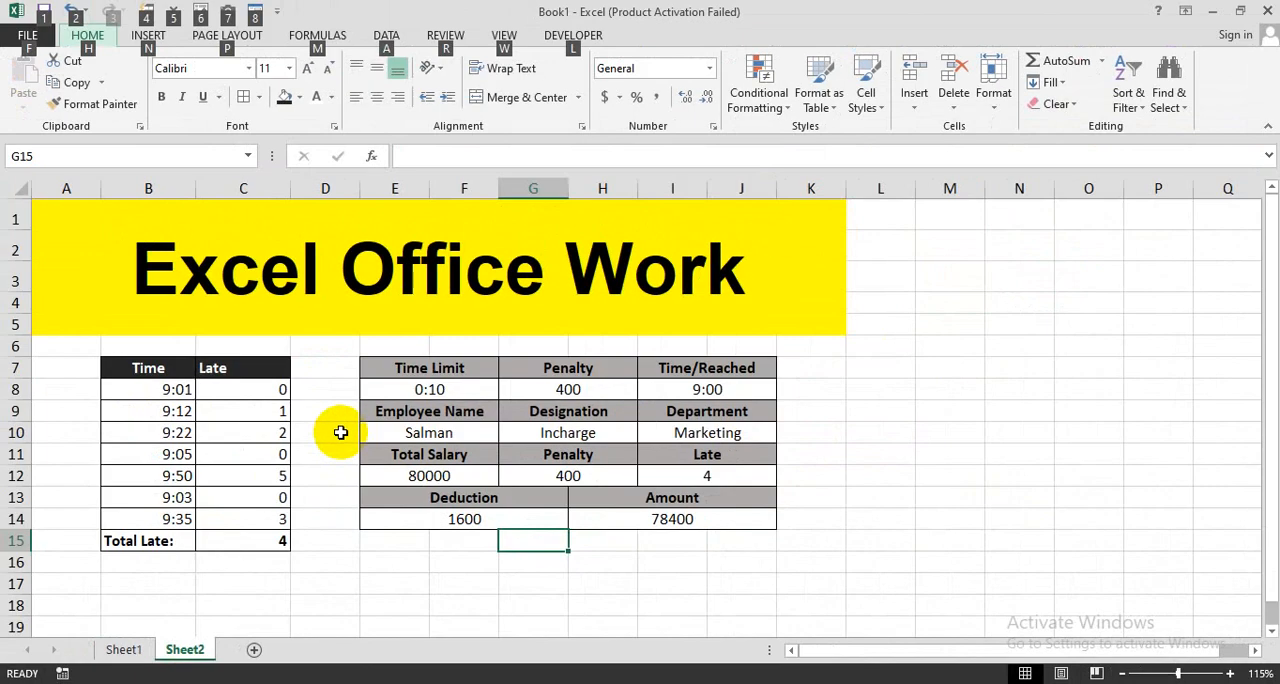
{"action": "key", "text": "alt"}
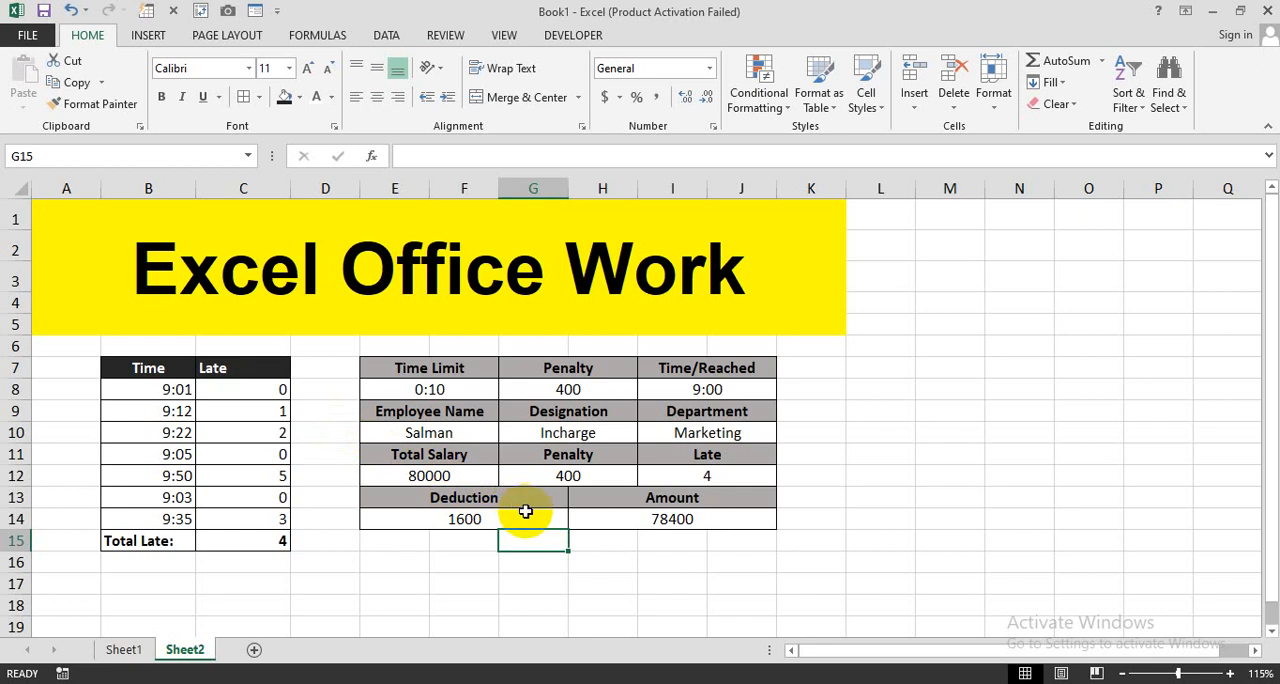